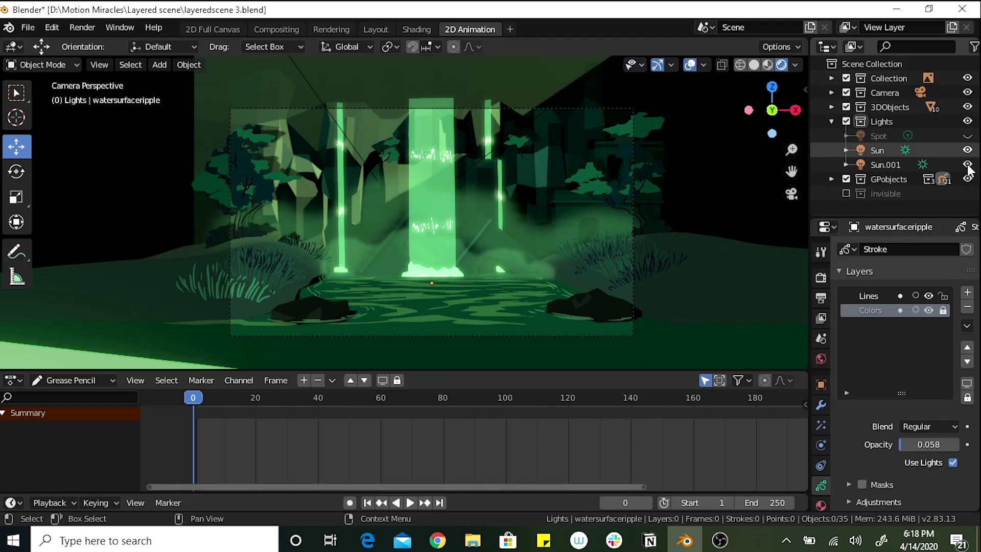
Hide the Sun and Sun.001 lights in the Outliner so the scene goes dark
click(967, 150)
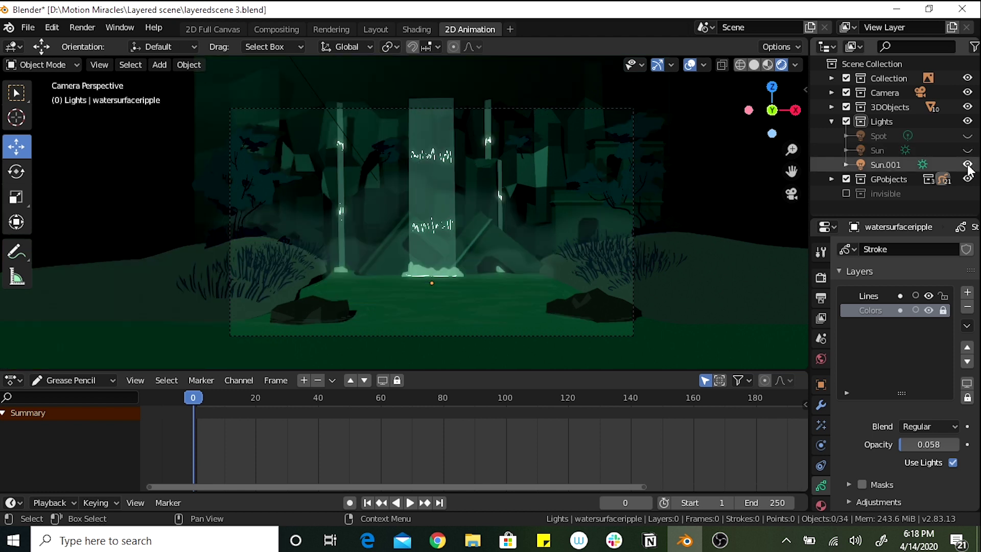
click(966, 164)
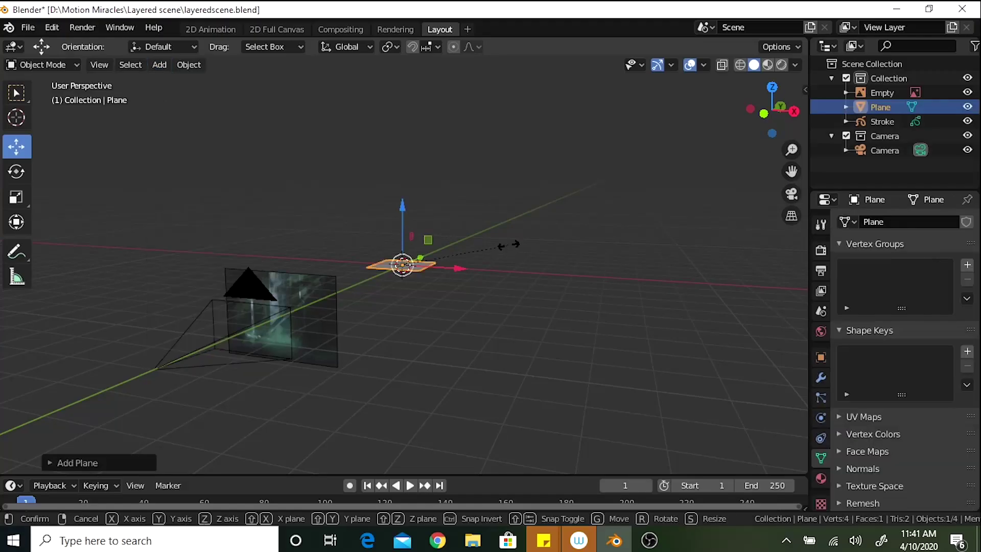
Rotate the plane 90° about X, reposition the cube's vertices from camera view, and save
key(Escape)
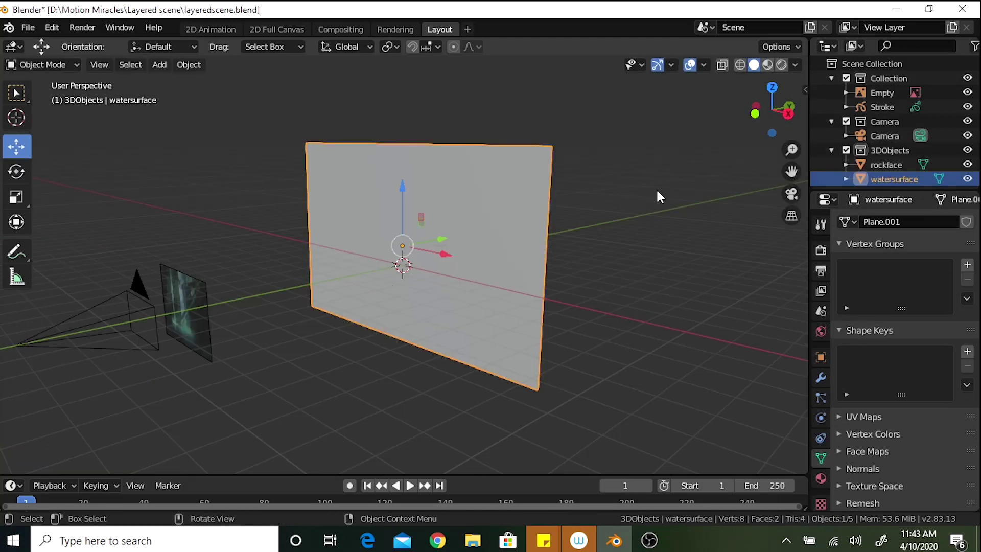
text(rx90)
key(Return)
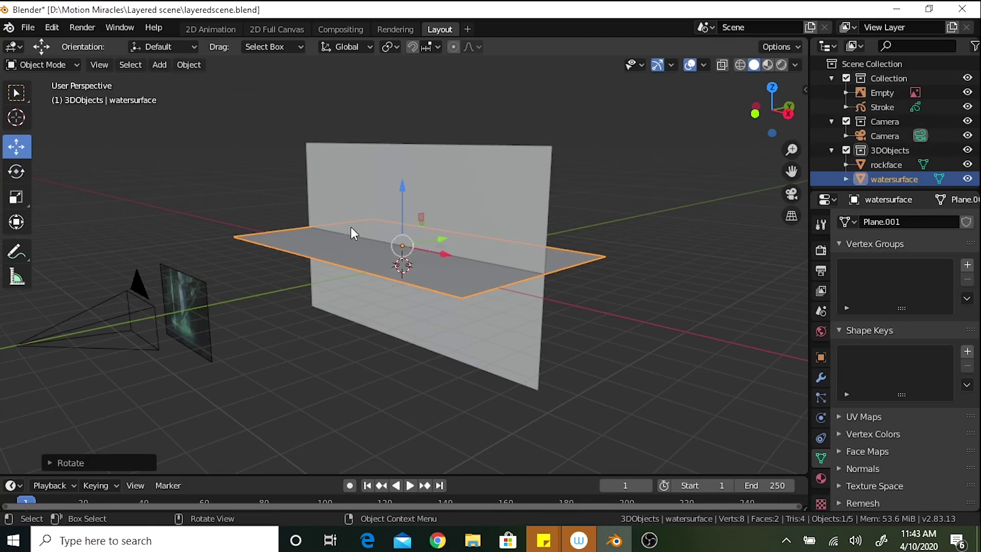
key(KP_0)
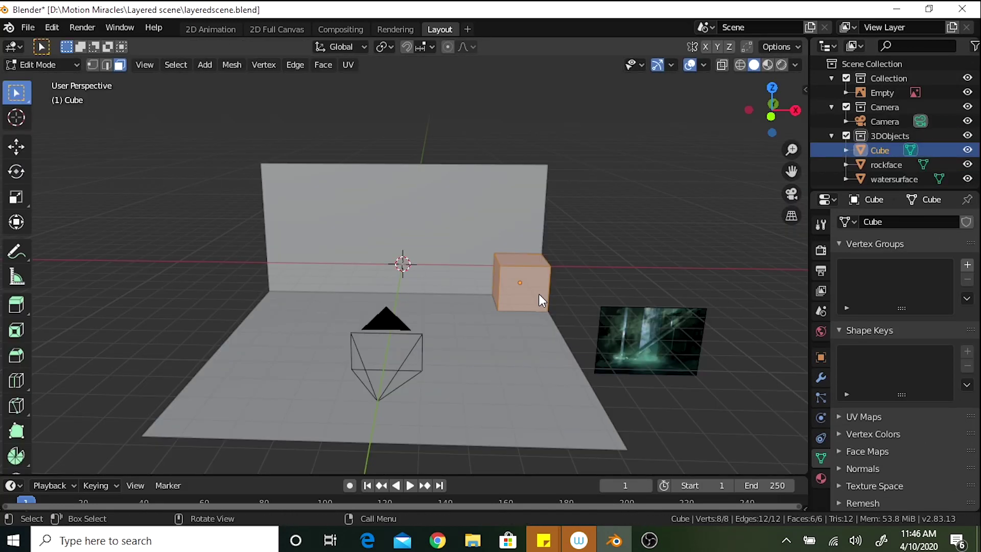
middle_drag(572, 408, 614, 432)
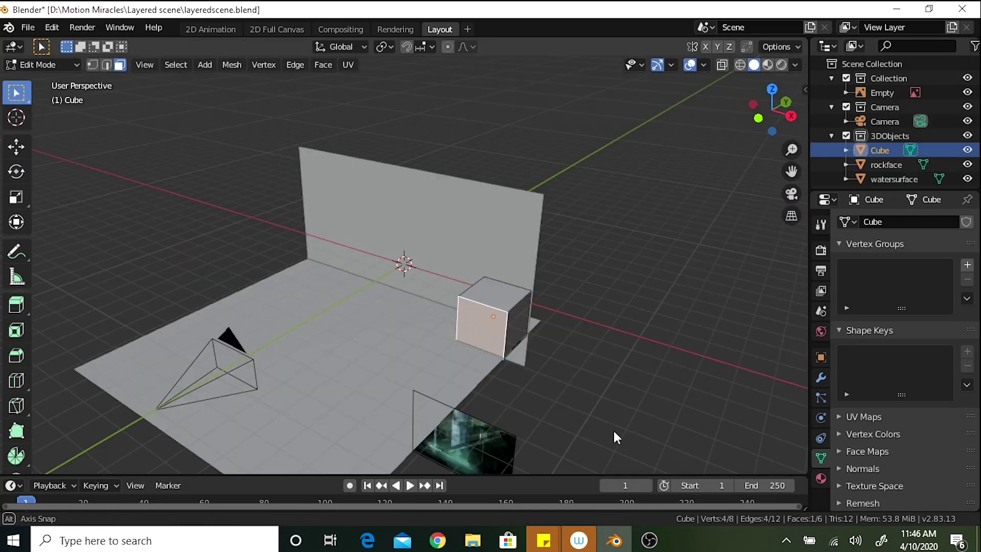
key(g)
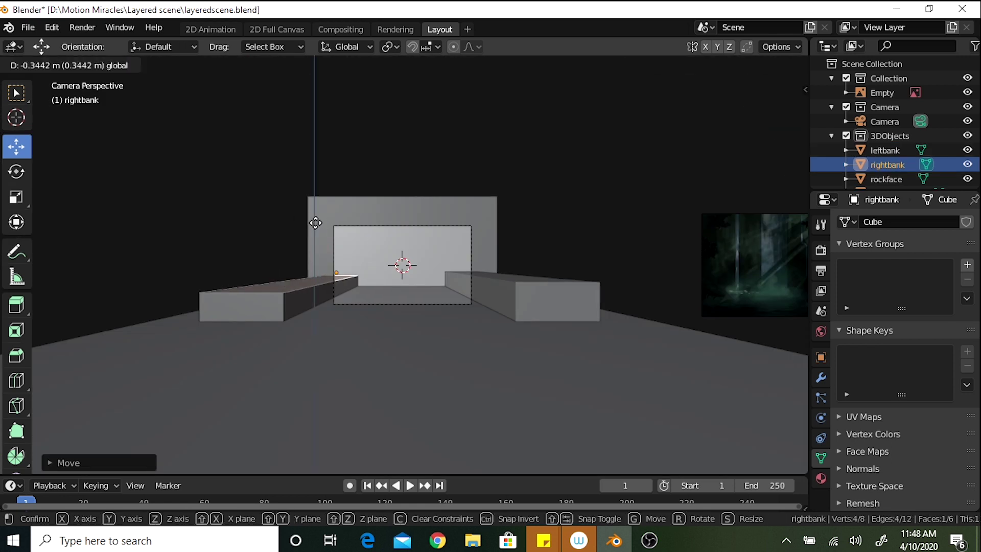
click(315, 223)
key(ctrl+s)
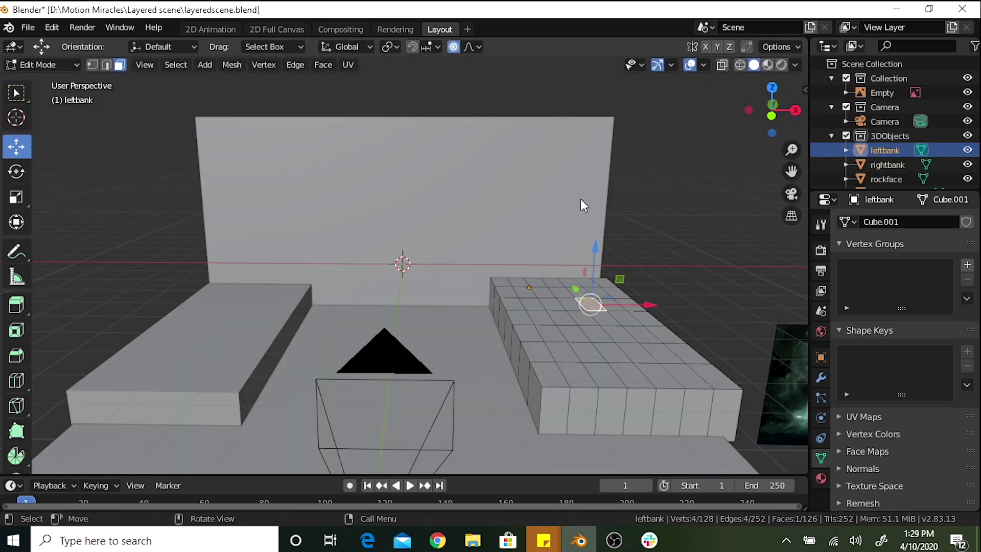
Reshape the left bank's vertices, rename the pasted water rock, and save the file
key(g)
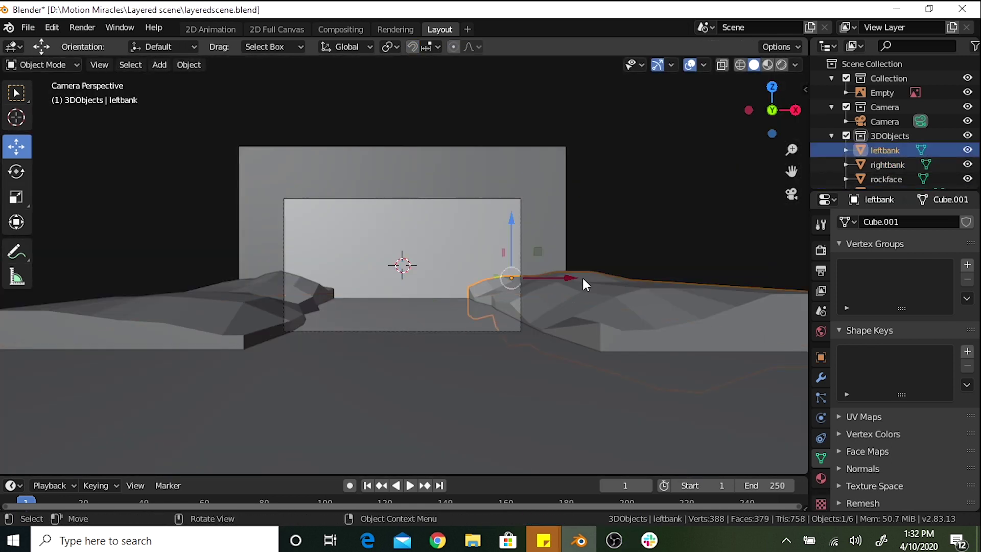
key(Tab)
scroll(569, 342, up, 2)
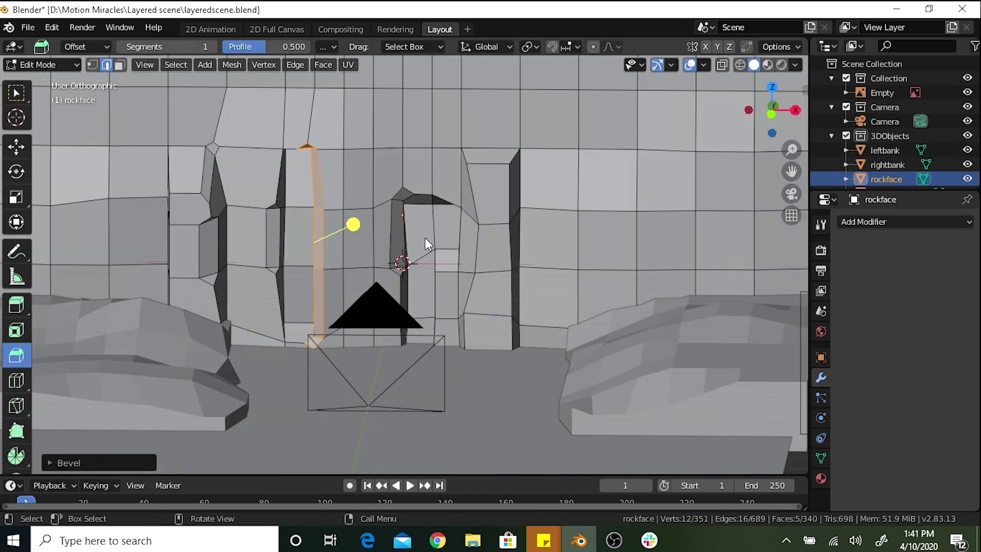
double_click(907, 207)
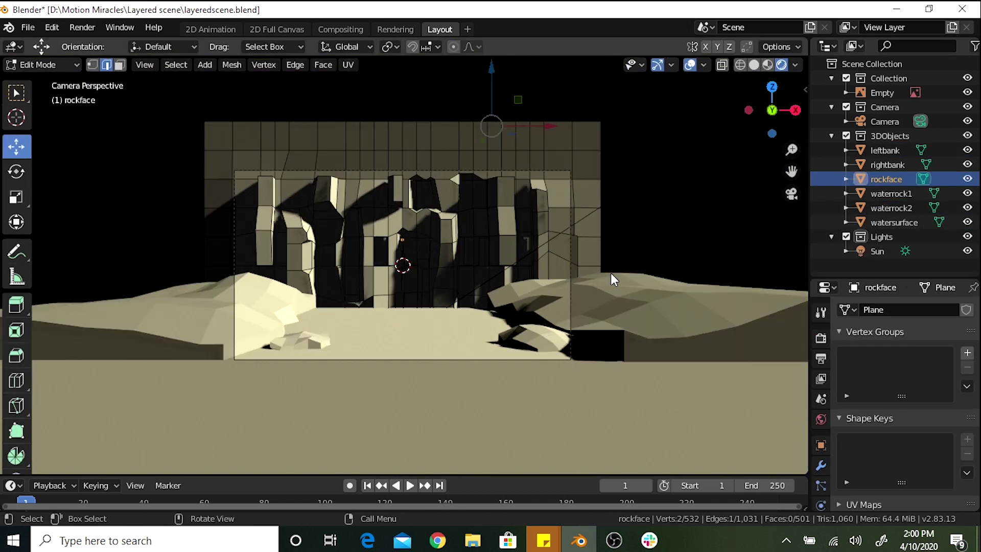
key(ctrl+s)
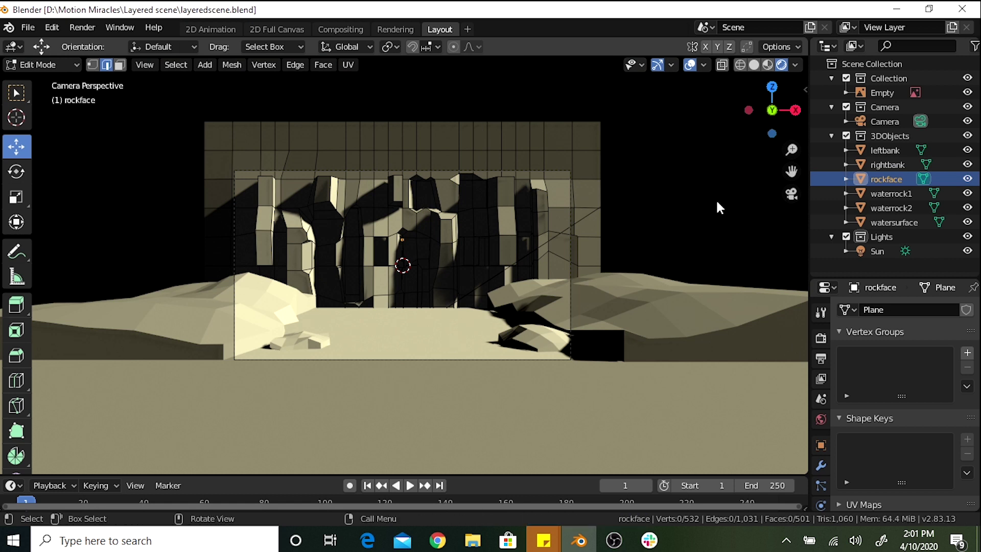
Move waterfall3 further to the right
middle_drag(718, 207, 739, 84)
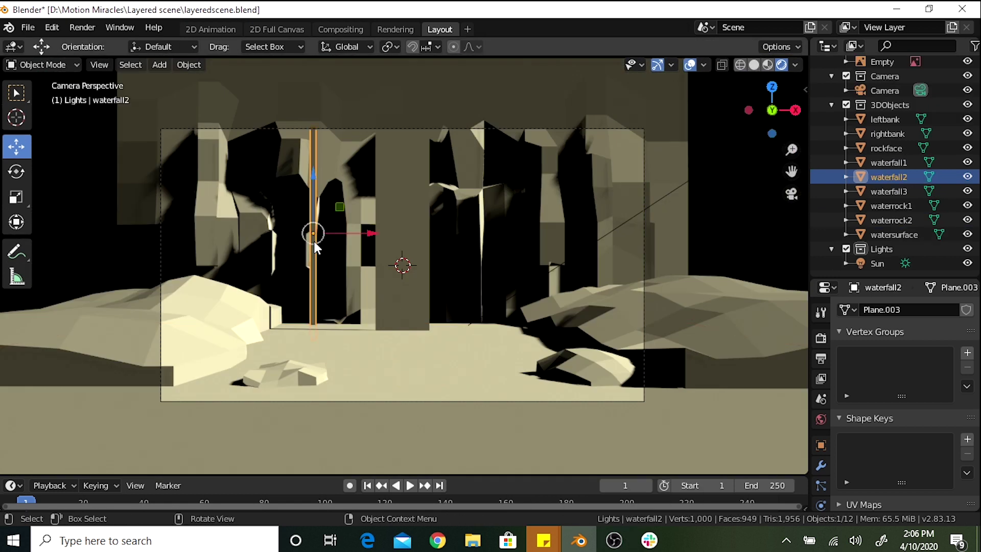
click(402, 230)
drag(402, 230, 499, 230)
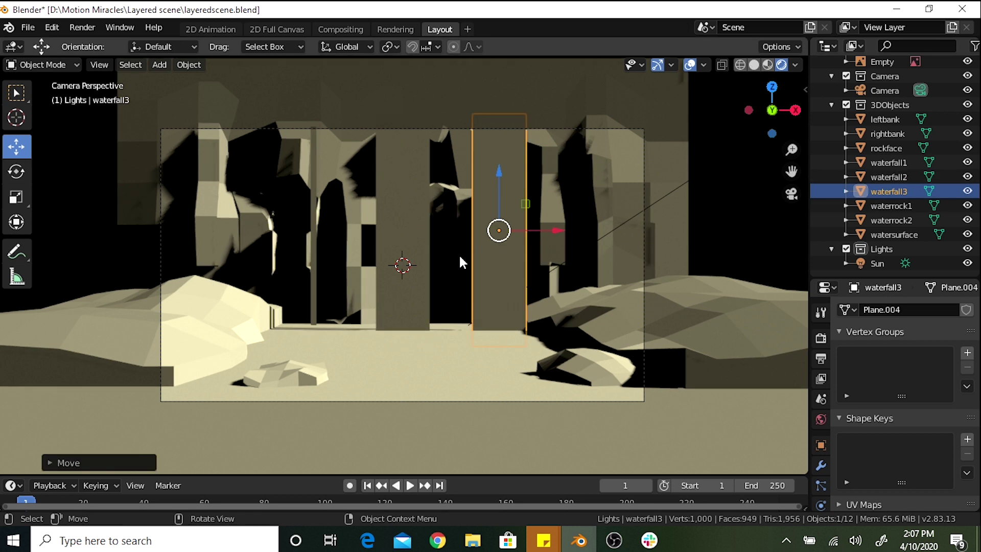
Scale waterfall3 along X and give the right bank and rock face dark green materials
key(s)
key(s)
key(x)
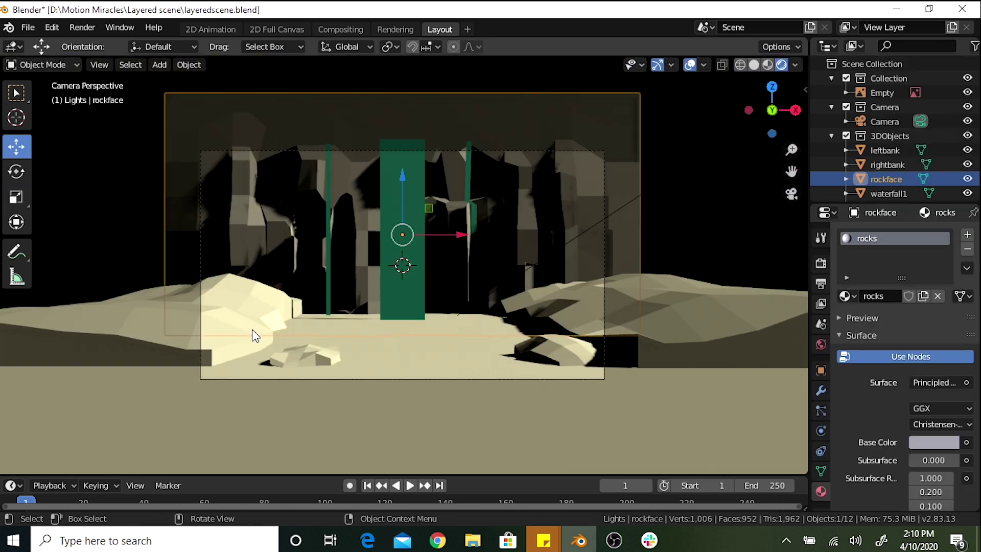
click(253, 332)
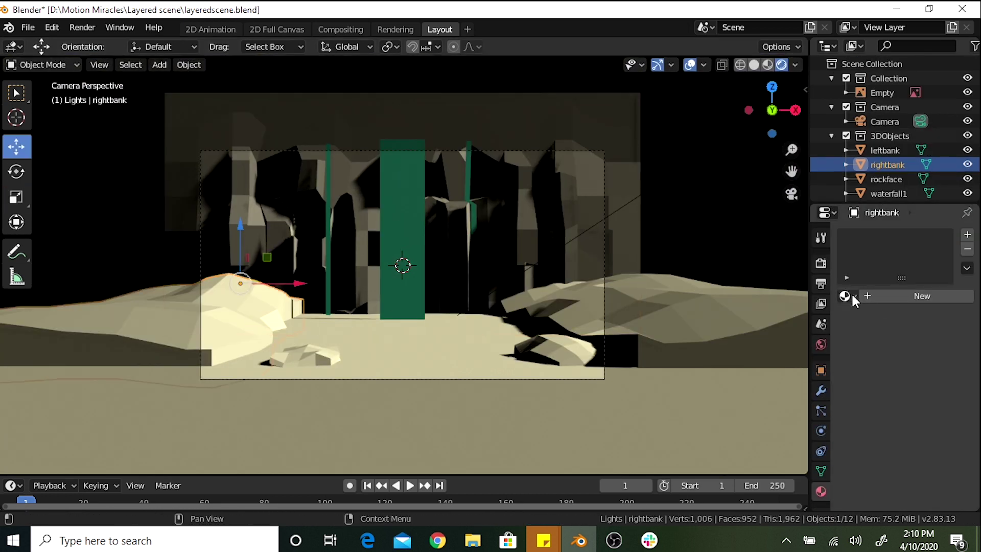
click(933, 442)
key(ctrl+v)
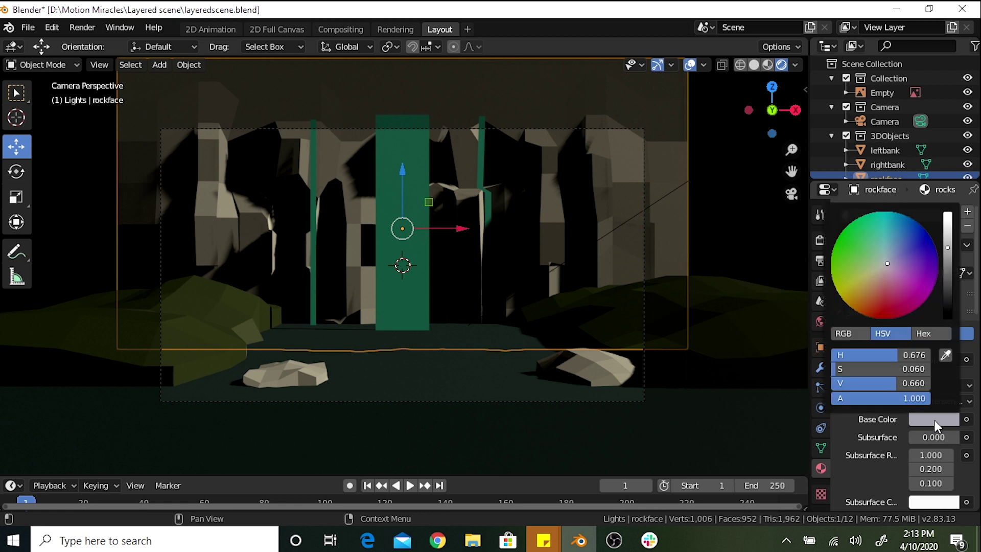
key(ctrl+v)
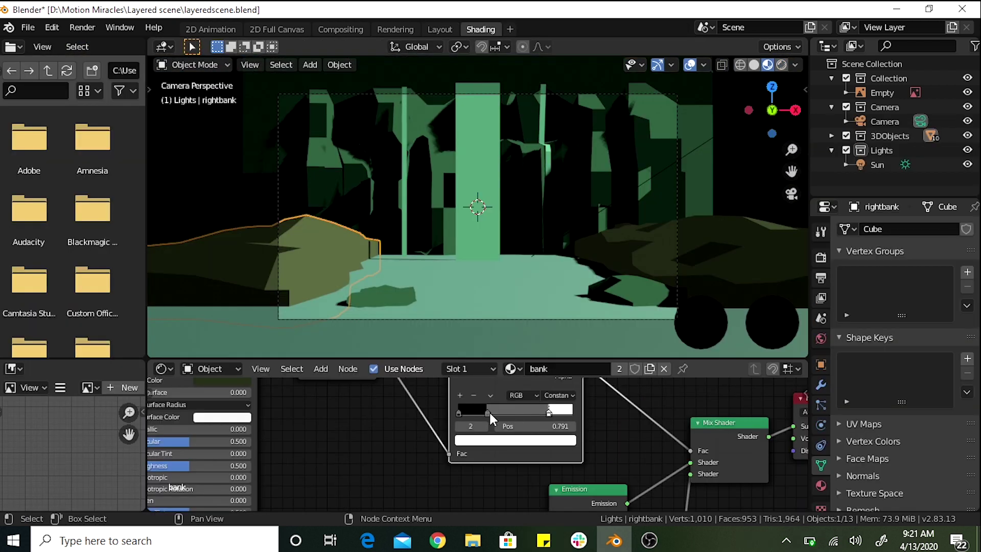
Set the toon colour ramp stops to 0.132 and about 0.71
mouse_move(489, 410)
mouse_down()
mouse_move(552, 414)
mouse_move(478, 413)
mouse_up()
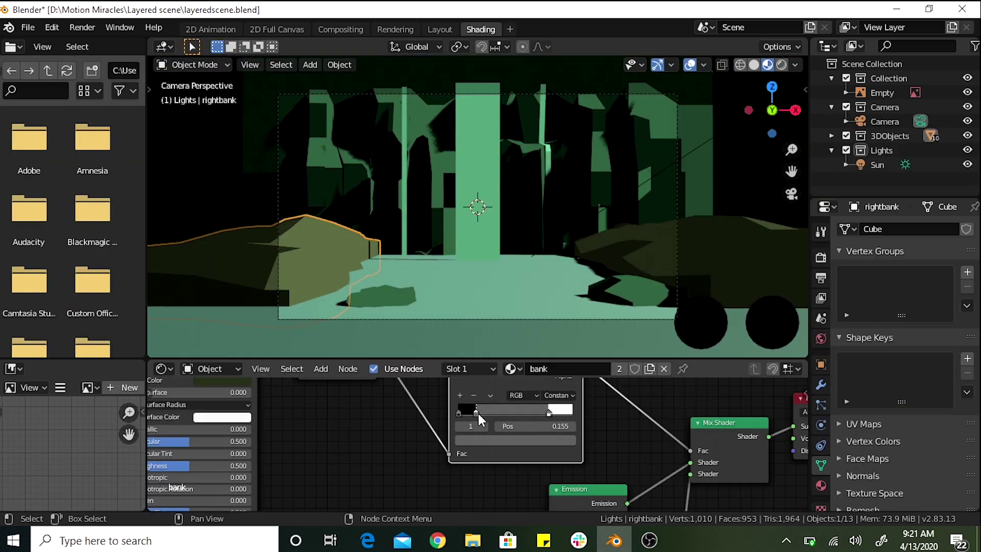
click(626, 307)
drag(579, 407, 547, 410)
drag(478, 407, 483, 408)
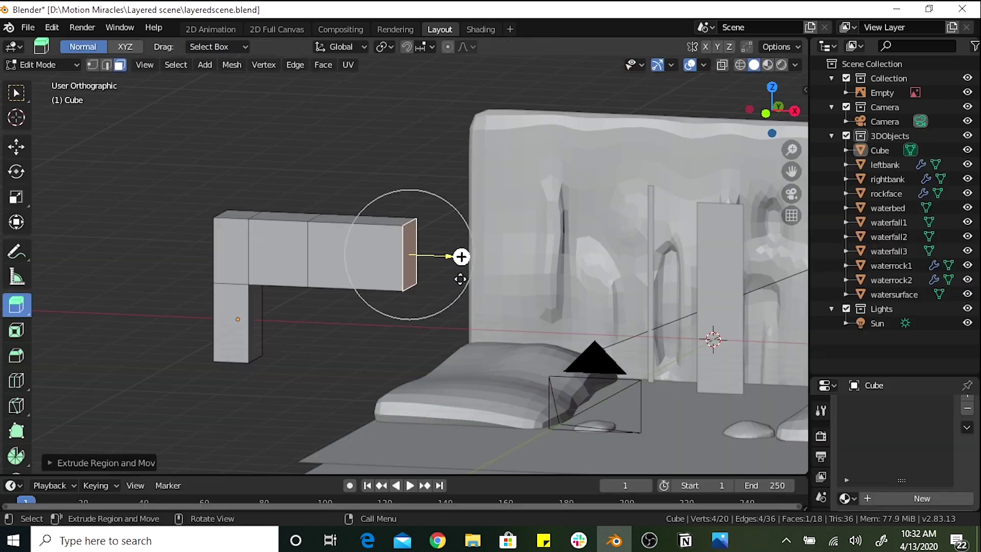
Extrude a face of the ruins block downward to shape ruins1
drag(364, 335, 372, 414)
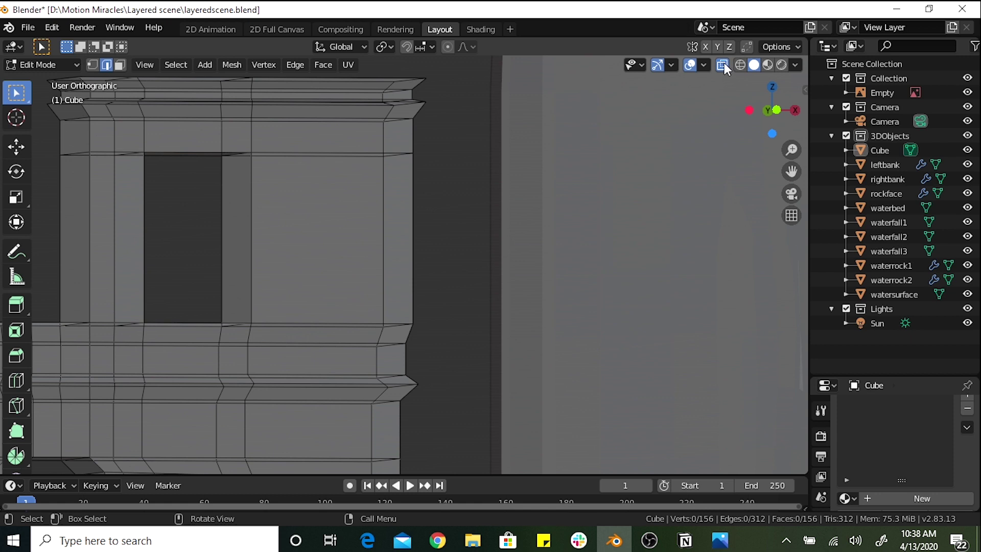
scroll(484, 324, down, 3)
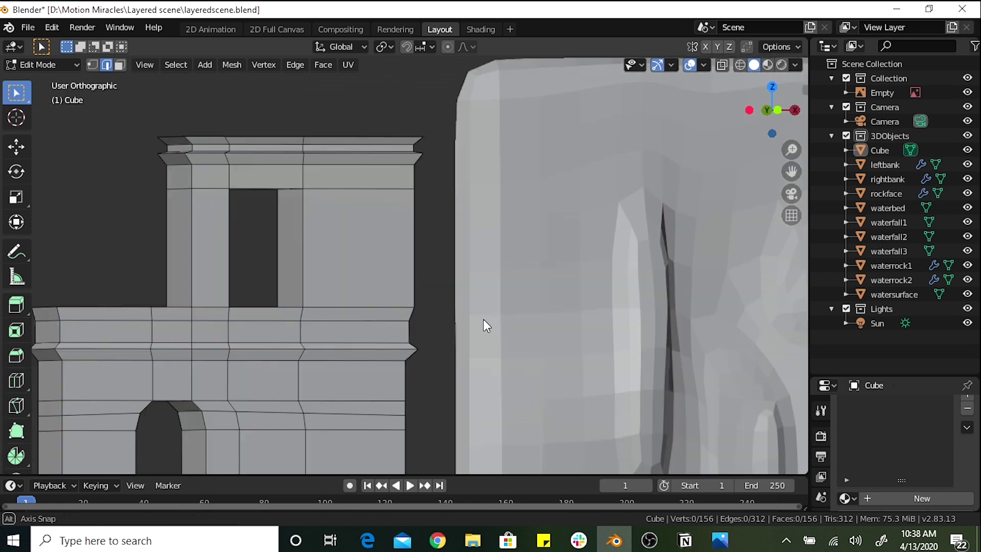
scroll(285, 234, up, 1)
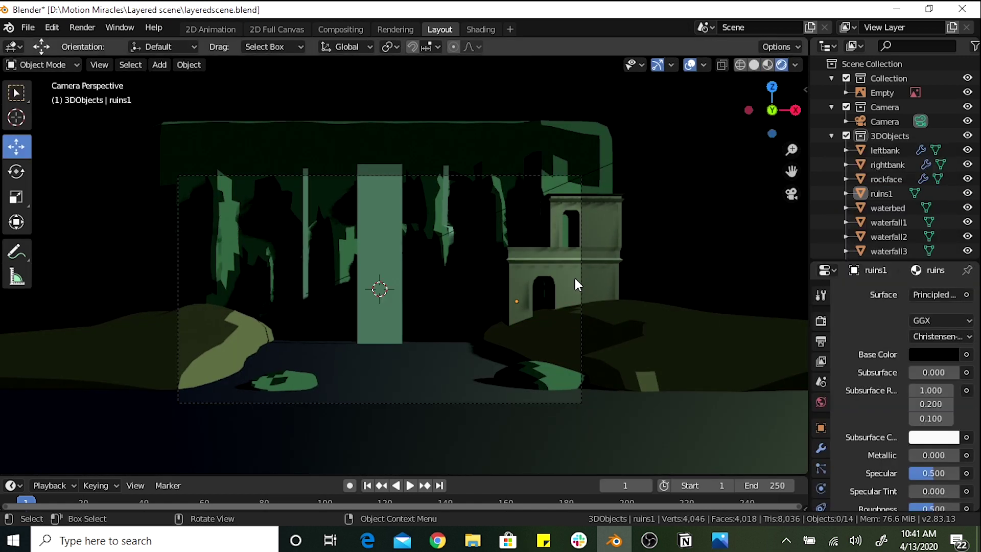
click(574, 278)
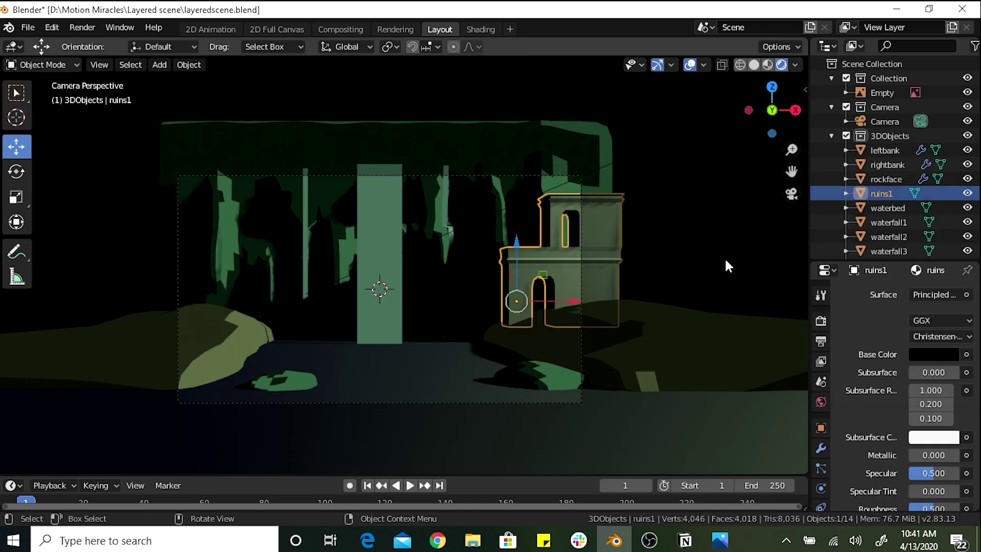
Add a plane, then rotate, scale and place it beside the camera
click(160, 65)
mouse_move(205, 81)
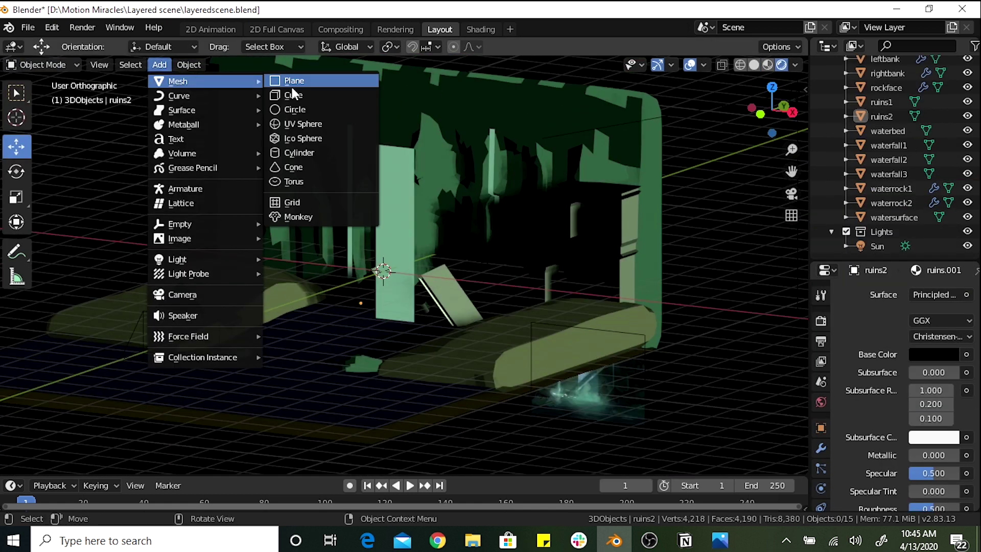
click(294, 81)
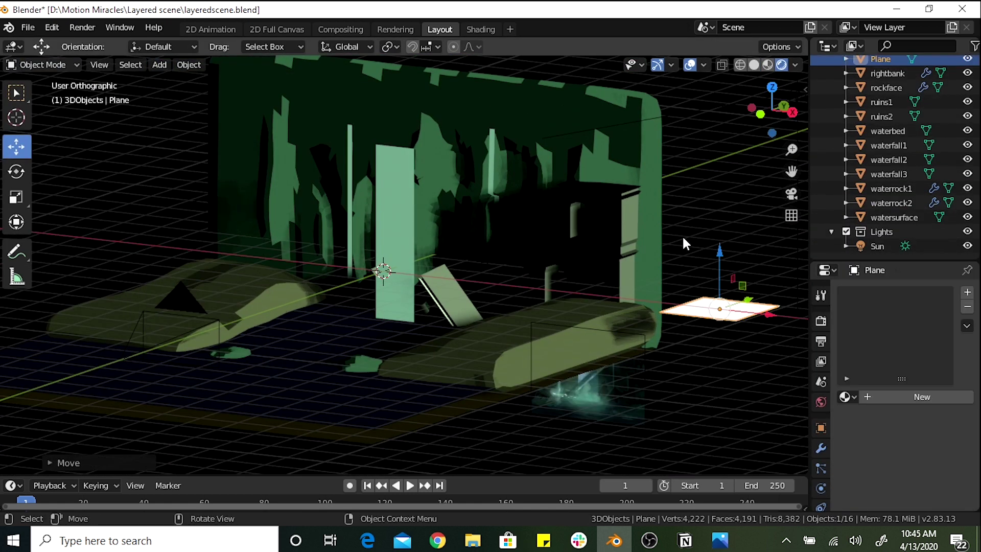
click(16, 171)
drag(743, 278, 756, 327)
key(s)
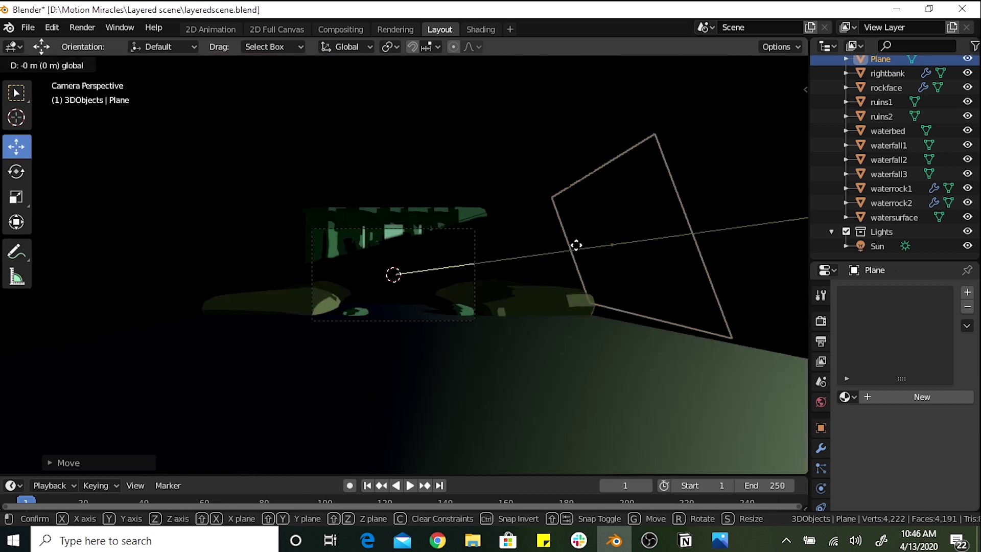
click(680, 240)
key(r)
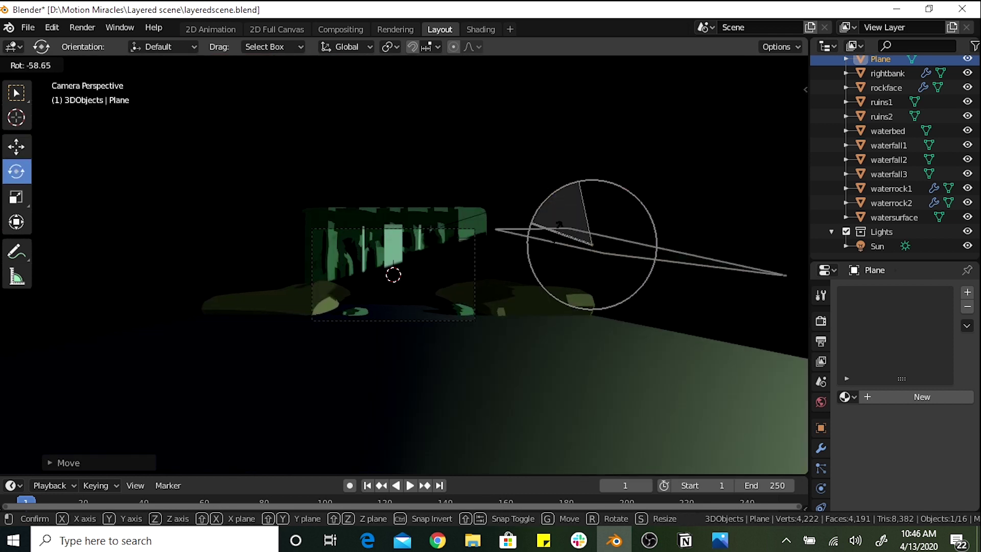
click(678, 300)
Select the Lights collection to add a new collection
scroll(678, 300, up, 5)
click(899, 231)
click(159, 64)
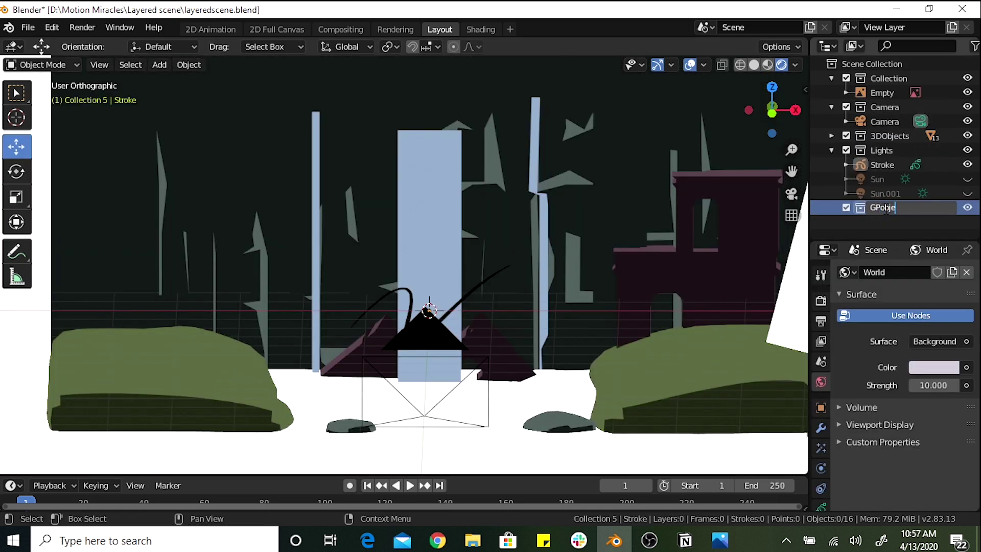
Move Stroke into GPobjects, draw three left-bank grass strokes, and shift grass.003 onto the right mound
drag(893, 172, 888, 208)
middle_drag(221, 203, 327, 289)
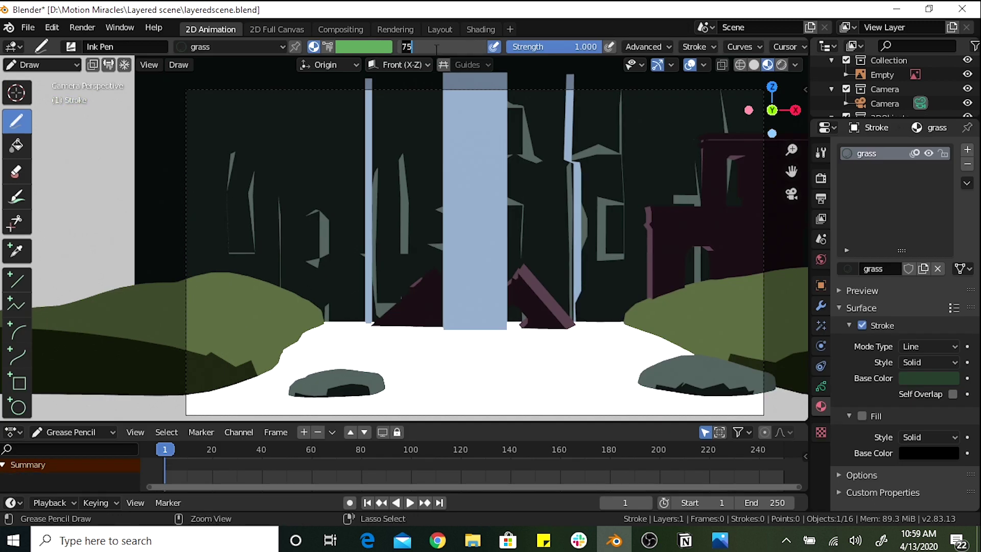
drag(247, 340, 254, 317)
drag(251, 340, 263, 311)
drag(257, 339, 269, 315)
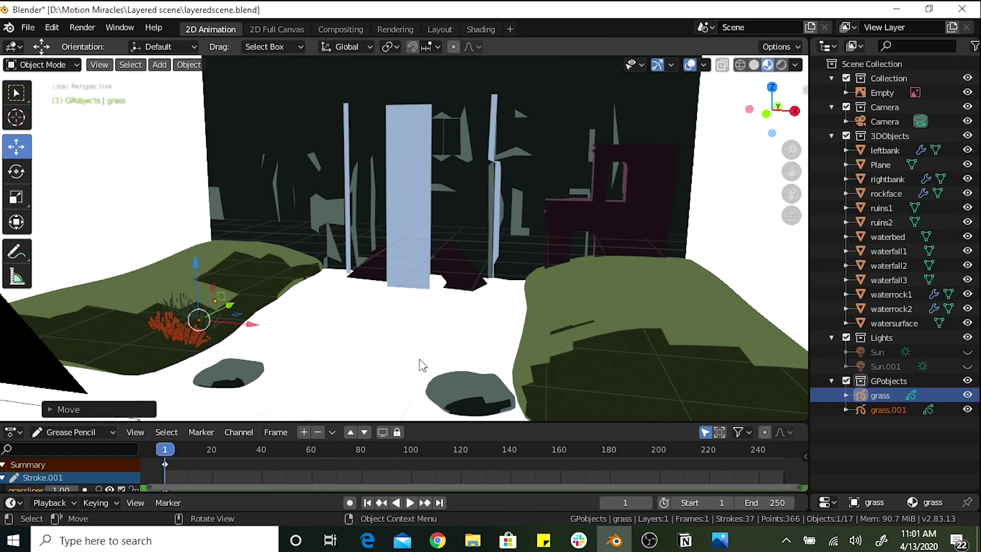
click(787, 199)
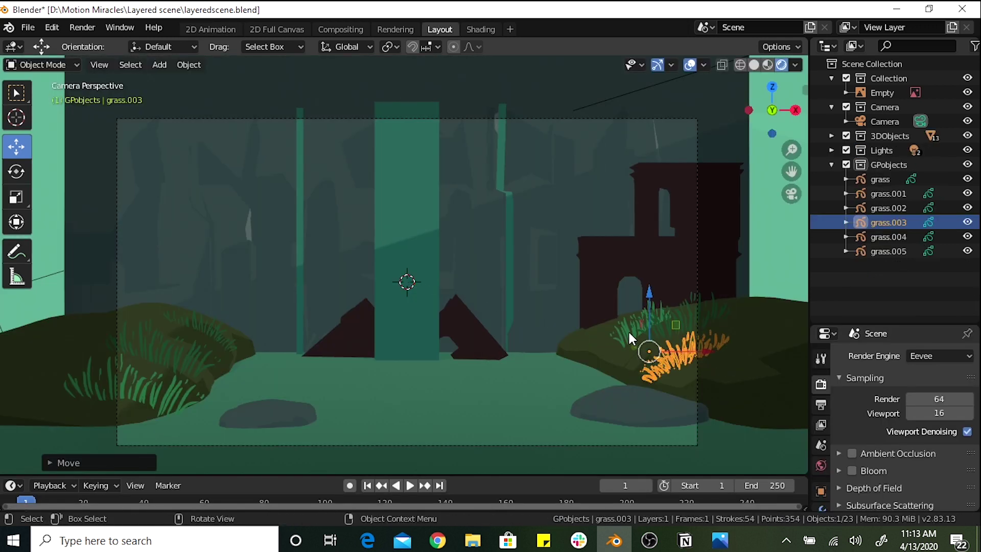
drag(646, 301, 628, 306)
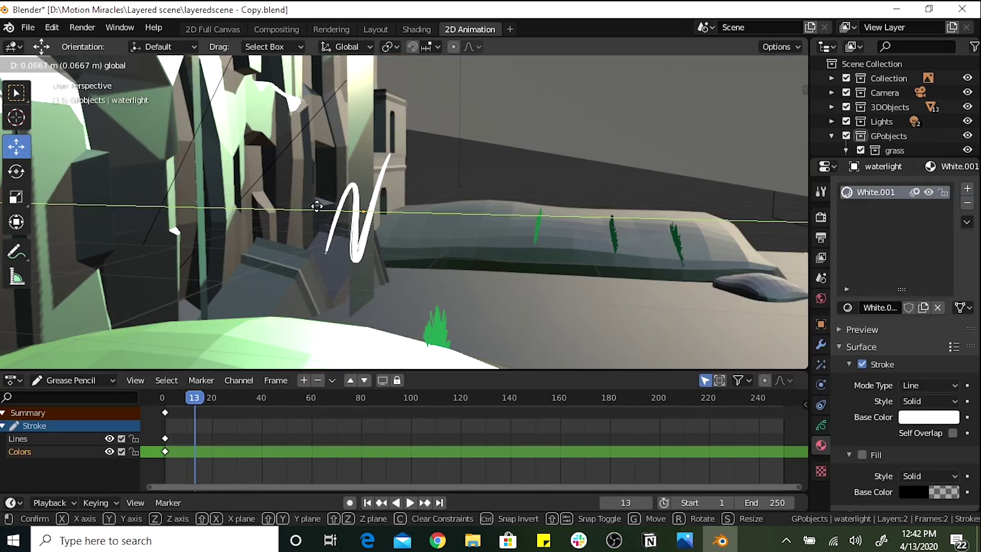
Draw animated white sparkle strokes on the waterlight object and play them back
click(789, 195)
click(43, 64)
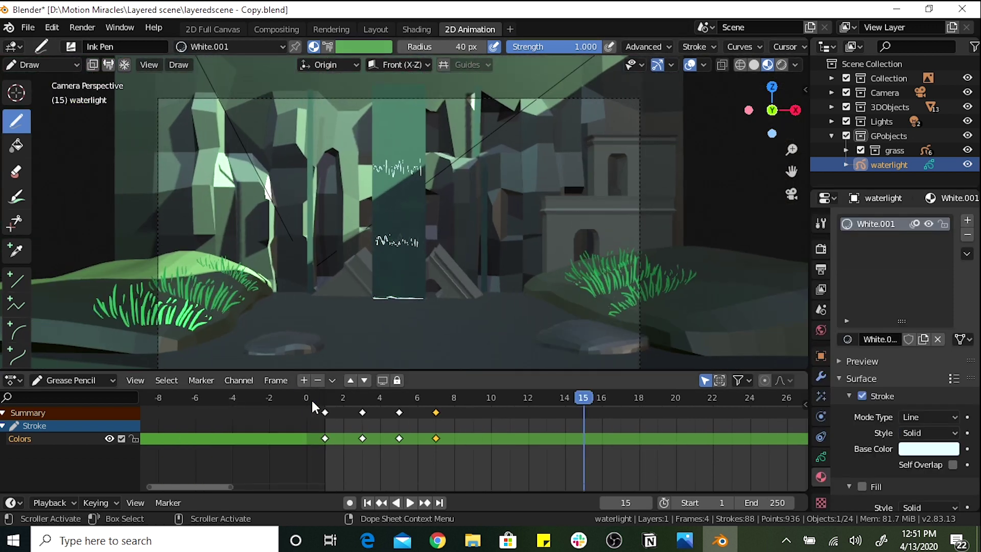
scroll(311, 399, down, 5)
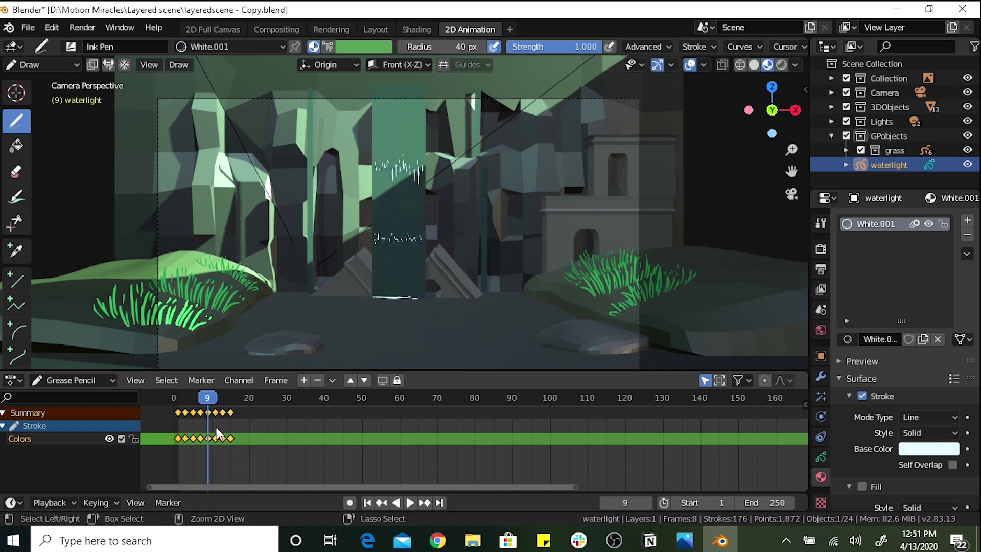
key(shift+Left)
key(space)
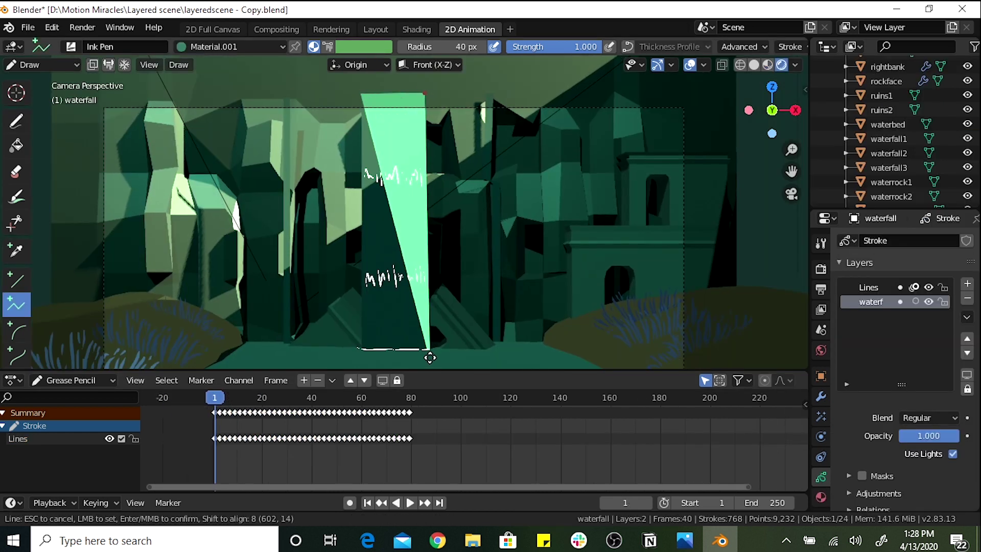
Draw the waterfall's fill rectangle with a gradient fill, then a vertical side-stream line
click(428, 351)
click(363, 351)
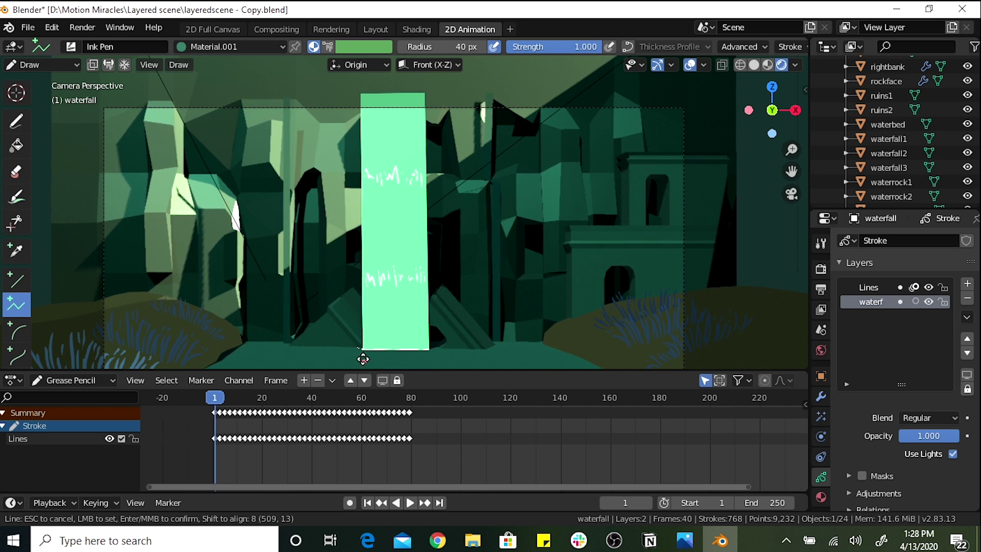
key(Return)
click(821, 497)
click(925, 449)
click(914, 412)
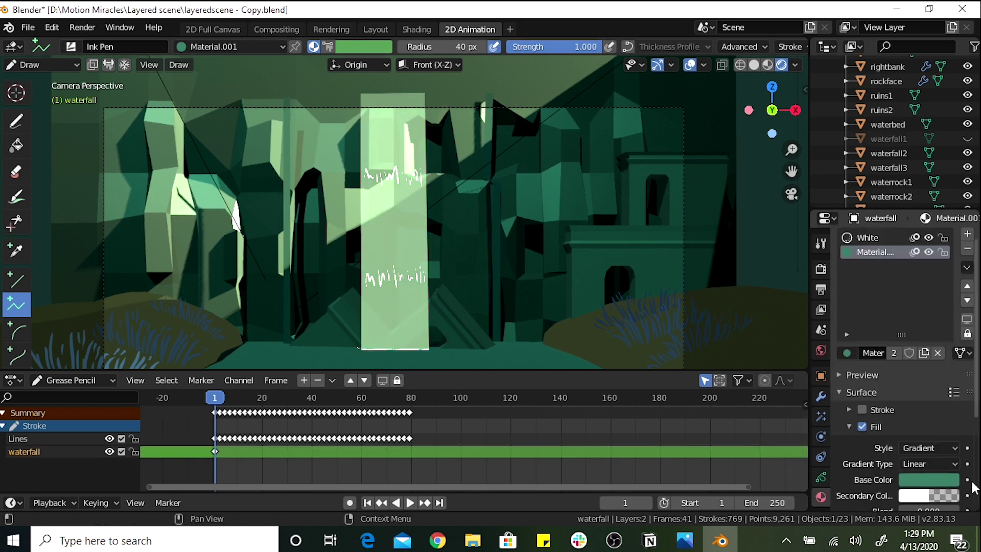
scroll(916, 418, down, 4)
click(917, 412)
key(space)
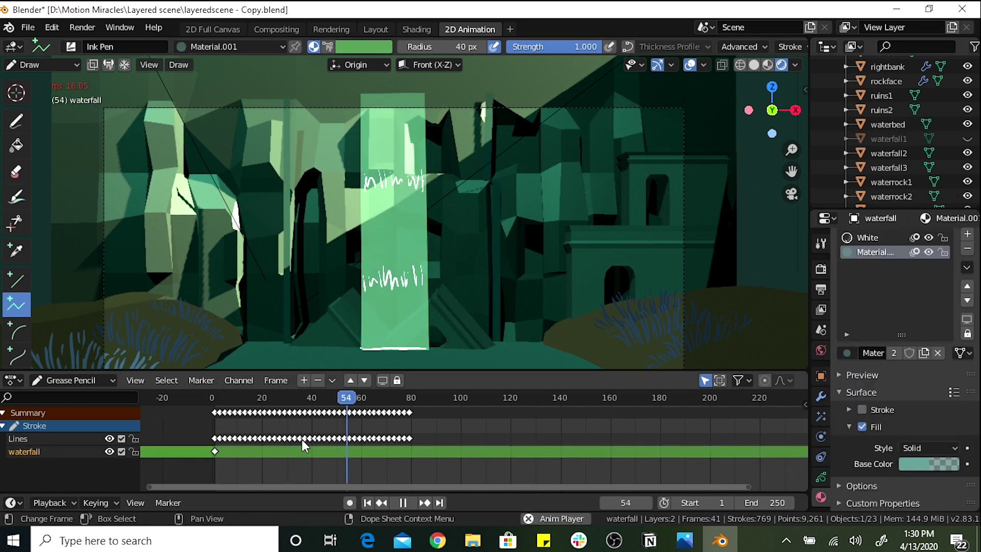
drag(284, 110, 285, 275)
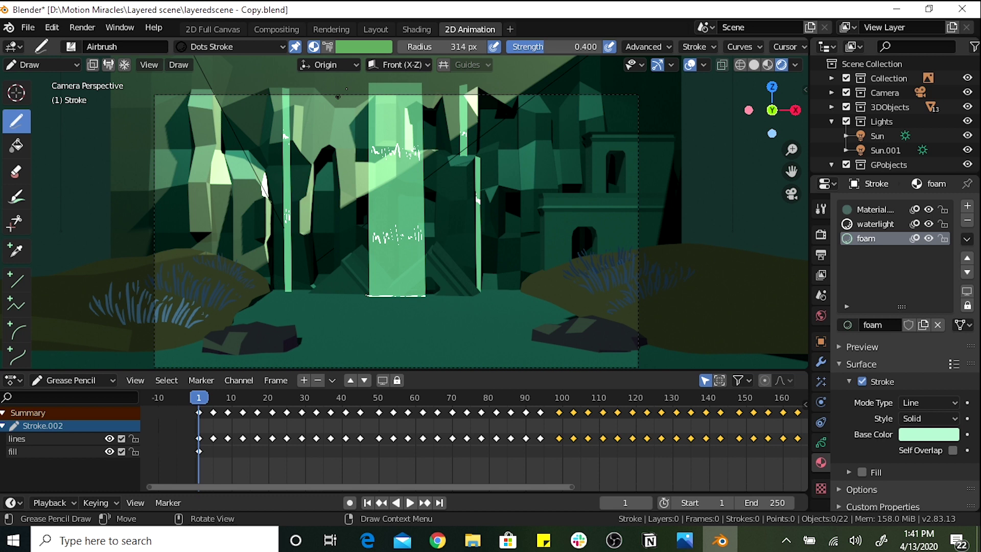
Paint pale foam at the waterfall's base with the foam material, undoing a stray stroke
click(233, 47)
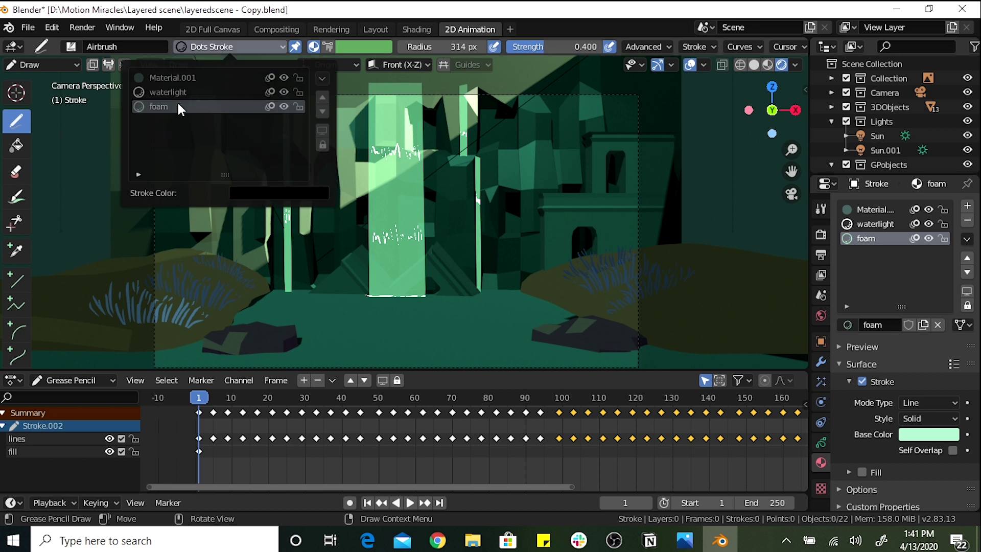
click(304, 202)
click(291, 287)
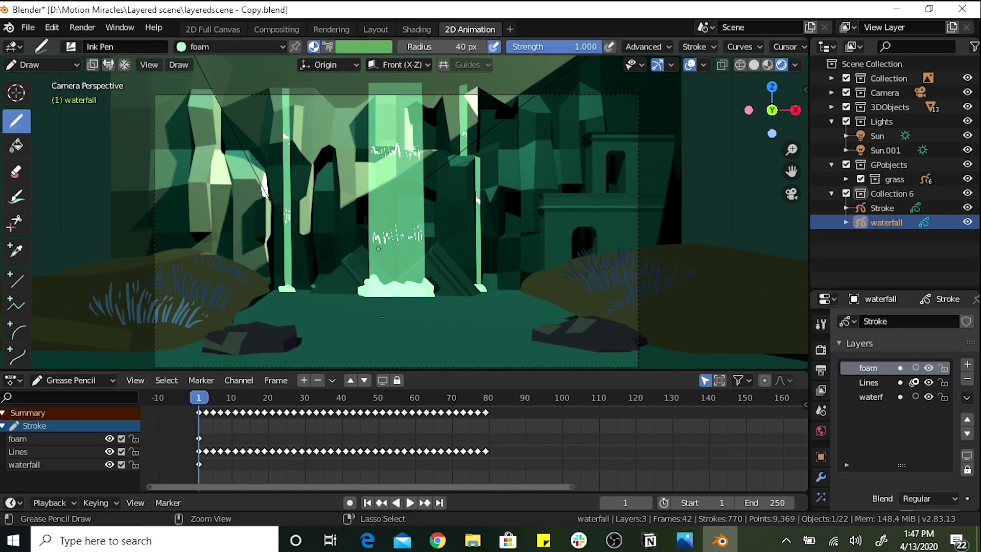
key(ctrl+z)
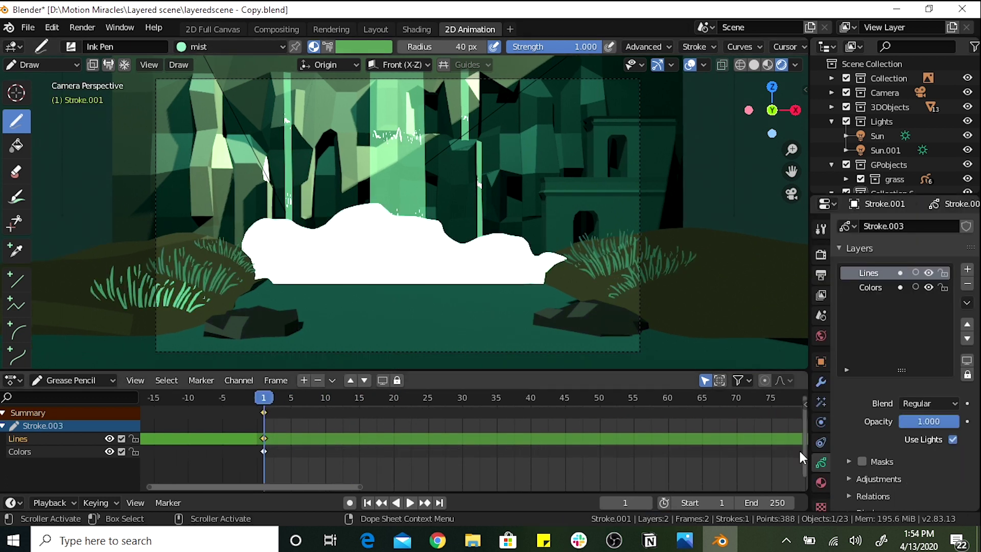
Set the mist layer opacity to 0.07 and add a Blur effect
text(0.07)
key(Return)
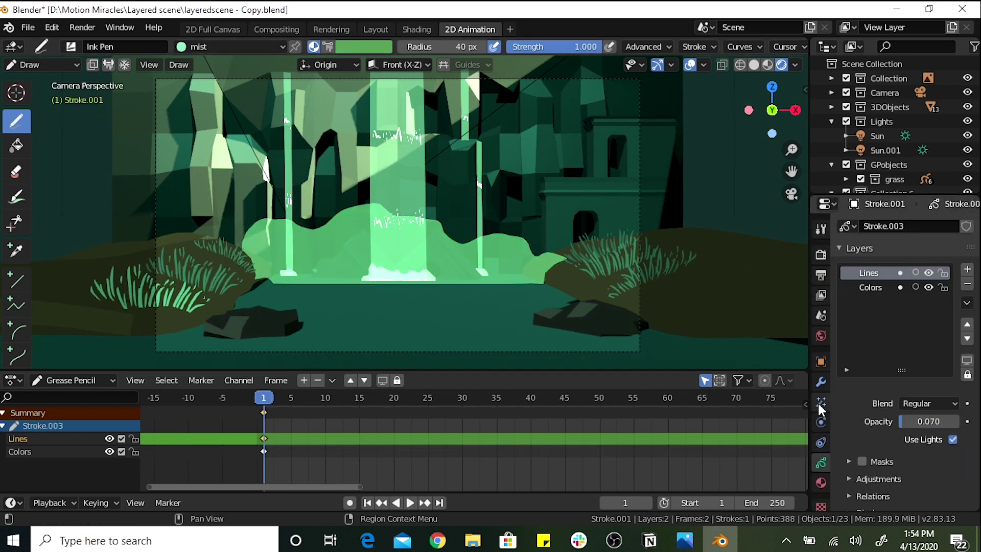
click(819, 422)
click(904, 225)
click(868, 274)
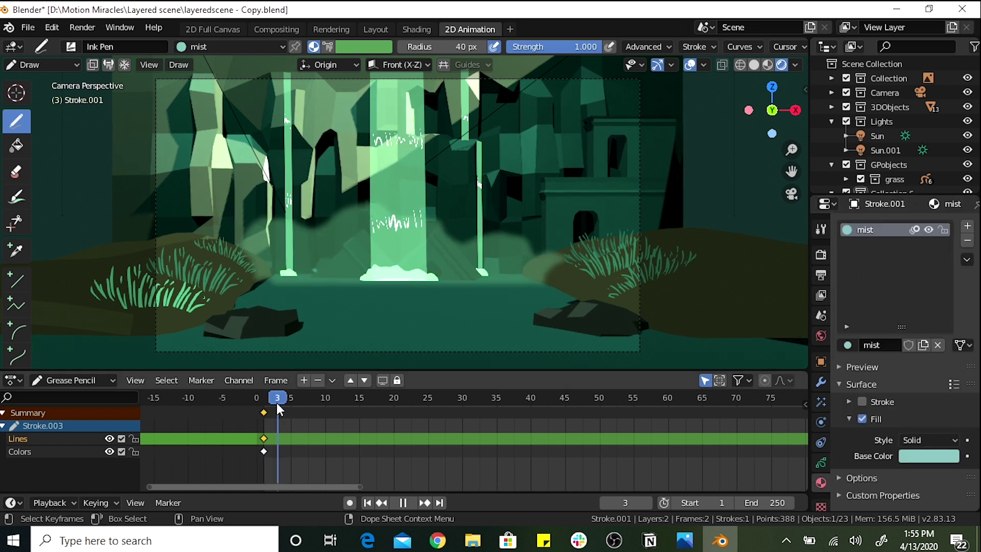
Push the mist outline into a new shape, delete frame 3's extra keyframes, and play
key(ctrl+Tab)
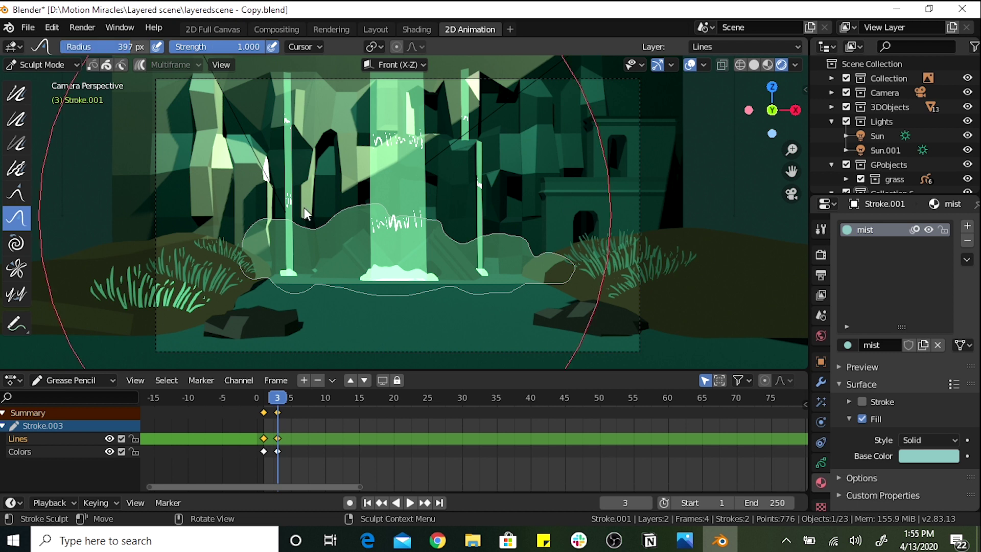
mouse_move(304, 214)
mouse_down()
mouse_move(306, 243)
mouse_move(419, 236)
mouse_up()
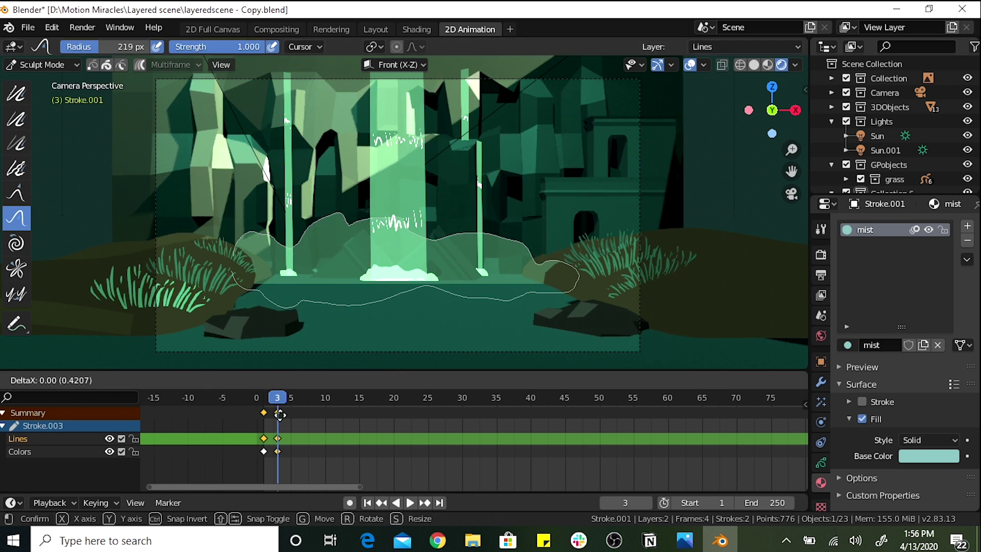
click(321, 452)
key(Delete)
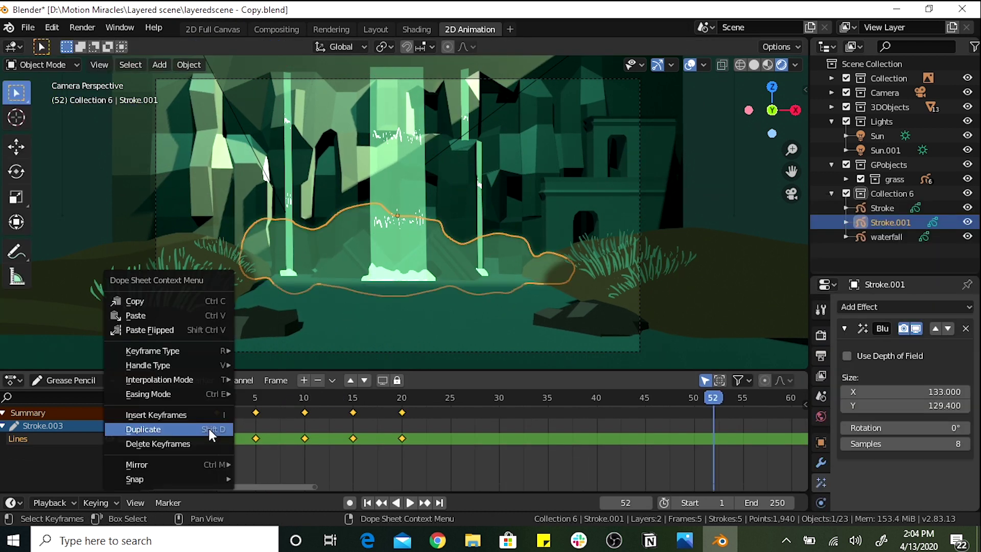
click(210, 431)
key(space)
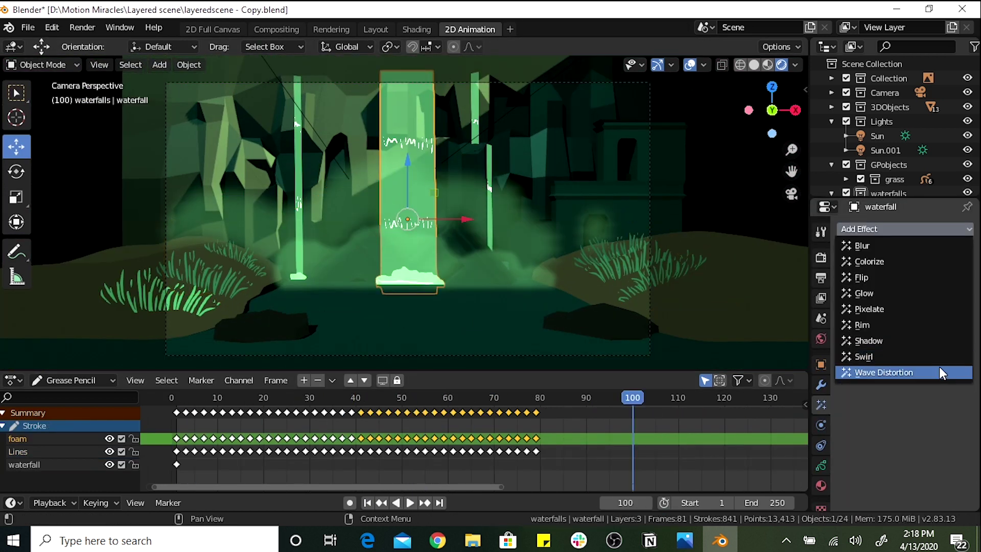
Replace the waterfall's Wave Distortion effect with a Glow effect
click(919, 372)
click(179, 401)
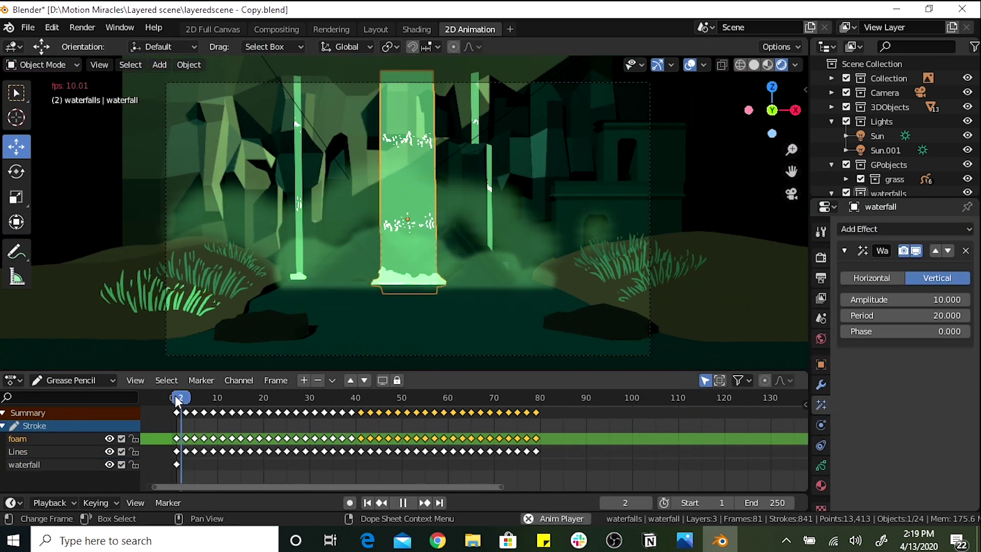
key(Escape)
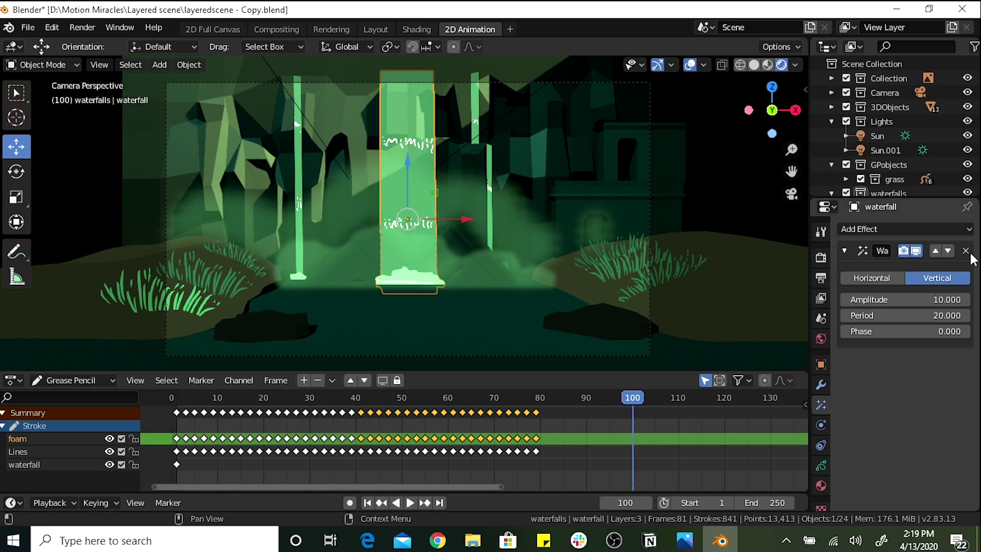
click(965, 250)
click(904, 229)
click(868, 293)
Add a Glow to smallfalls and shrink its size X to 10
click(489, 205)
click(904, 229)
click(868, 294)
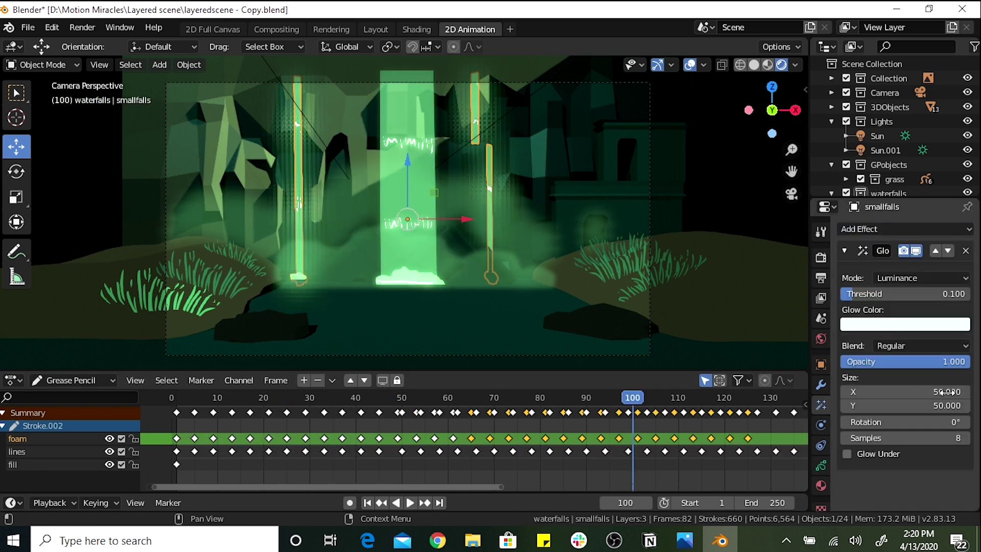
drag(946, 392, 909, 392)
Scrub from frame 110 back to 54, open the glow colour, and begin shifting ruins2
click(678, 397)
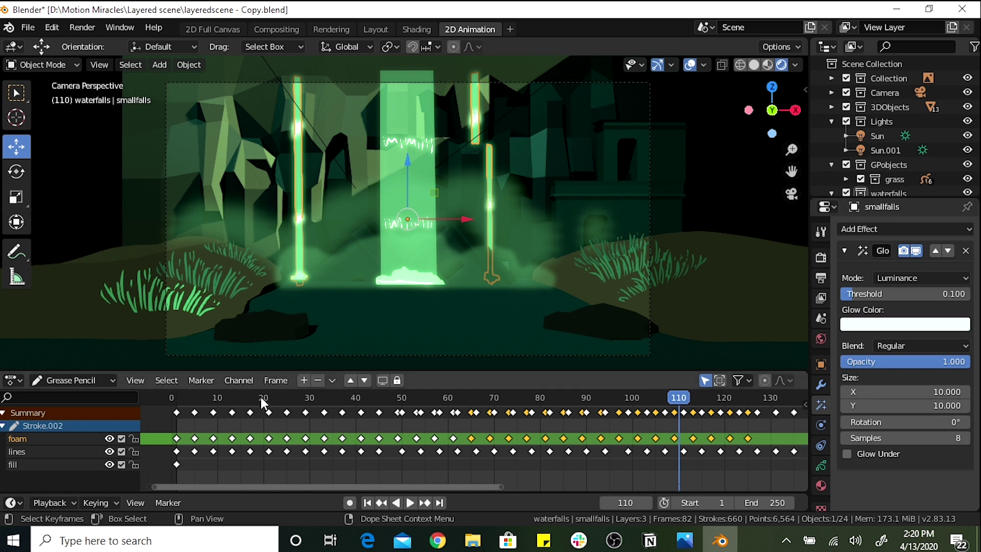
drag(261, 403, 420, 402)
click(904, 323)
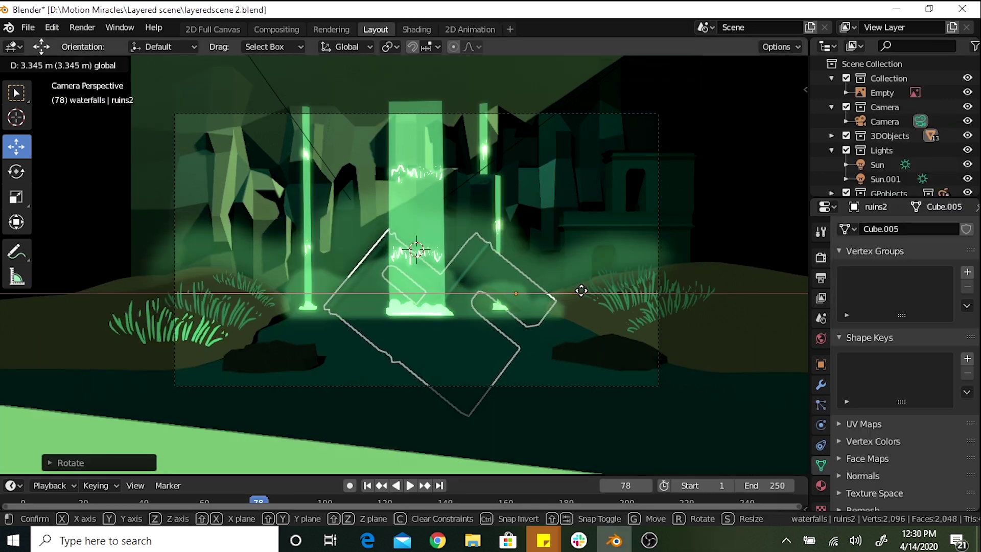
drag(580, 289, 475, 288)
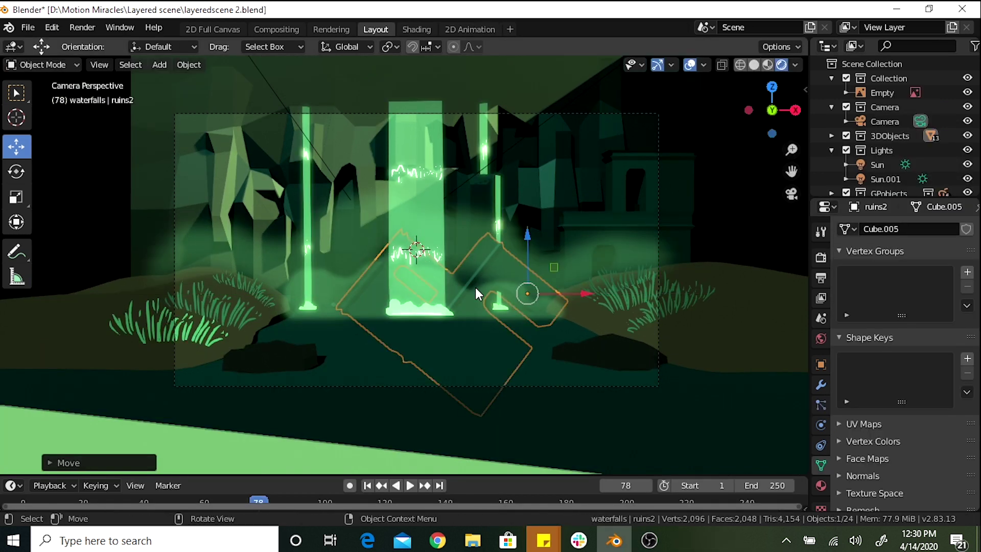
Reposition ruins2 from the camera view, then select the Sun light to show its settings
click(475, 287)
click(602, 302)
mouse_move(602, 302)
middle_down()
mouse_move(466, 311)
mouse_move(403, 284)
middle_up()
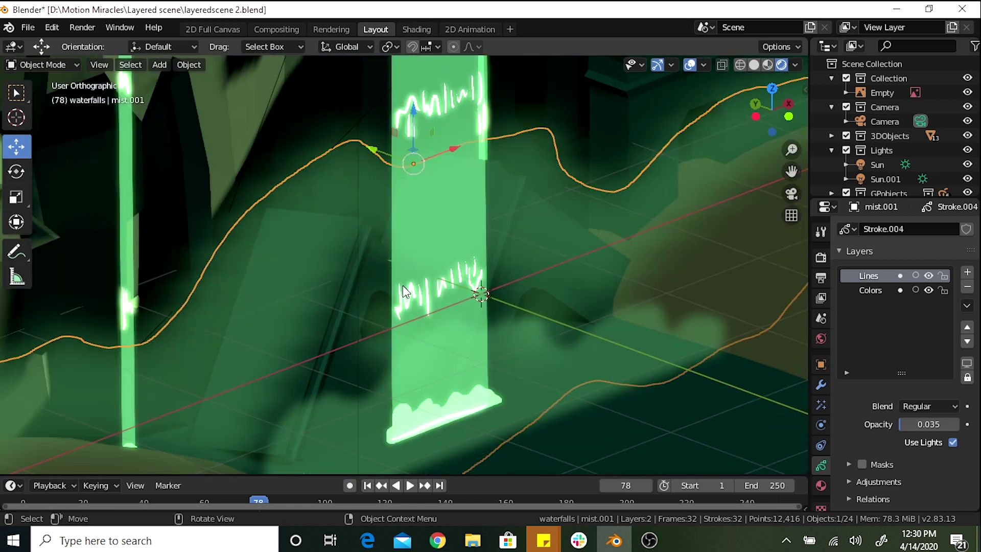
click(314, 274)
click(455, 301)
key(KP_0)
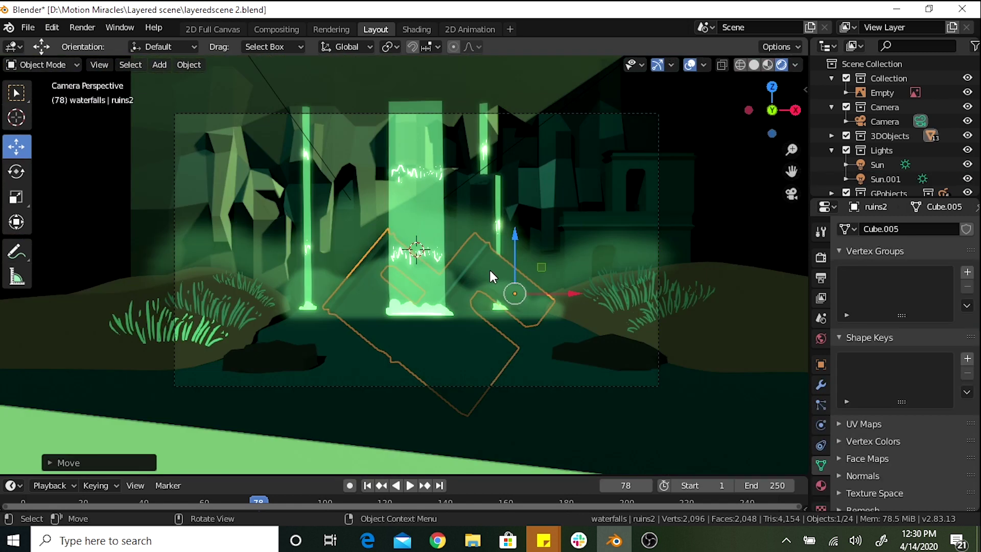
key(g)
click(696, 332)
click(605, 271)
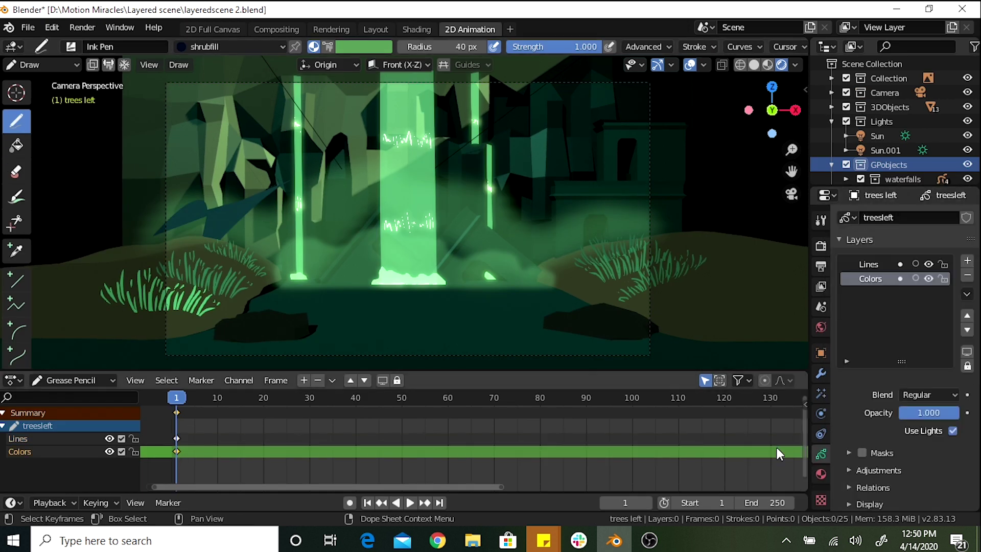
Enter edit mode on the tree strokes and dismiss the delete menu without deleting anything
click(41, 64)
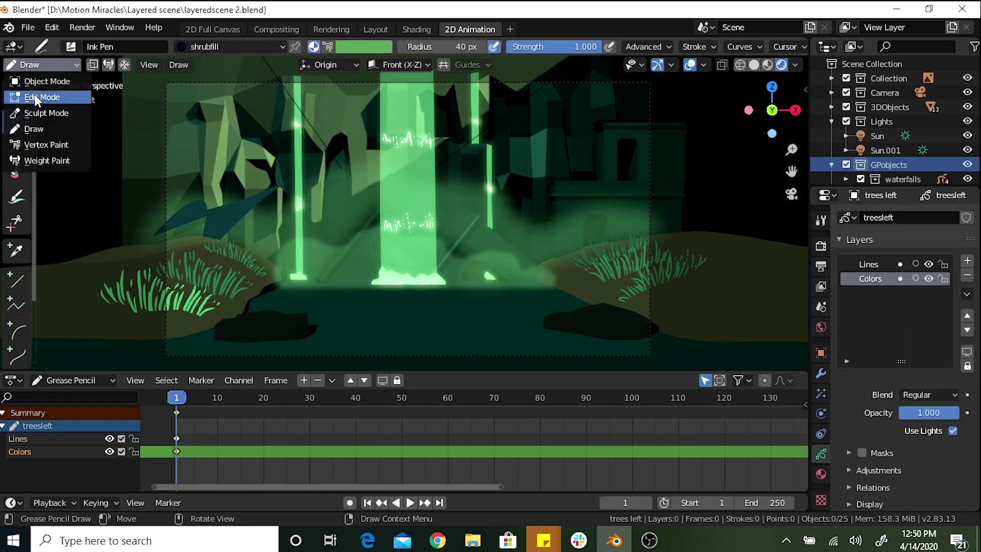
click(37, 97)
key(x)
key(Escape)
click(41, 65)
Return to draw mode, offset the trees' Shadow to 388 × 85 px, and key the camera at frame 100
click(34, 129)
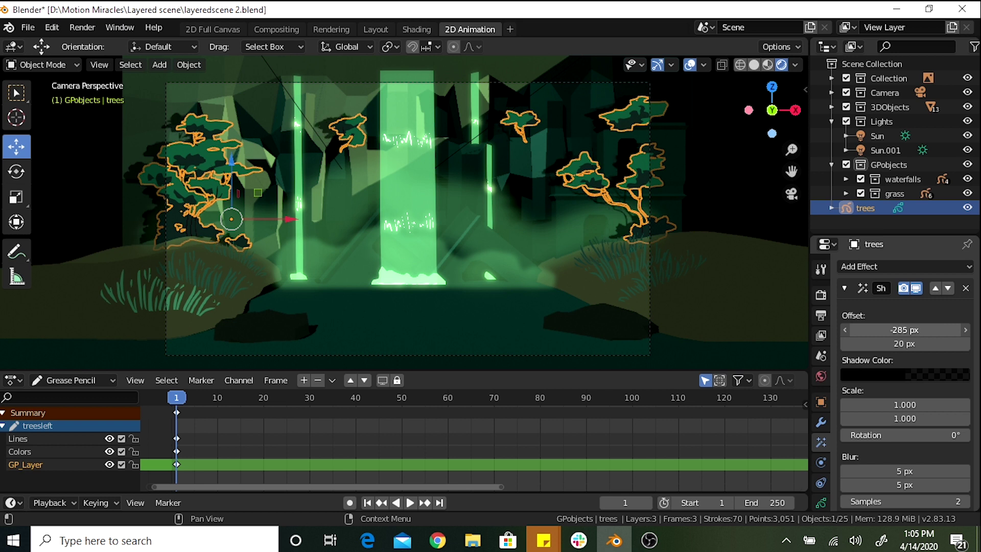
mouse_move(904, 329)
mouse_down()
mouse_move(935, 329)
mouse_move(914, 342)
mouse_move(889, 333)
mouse_up()
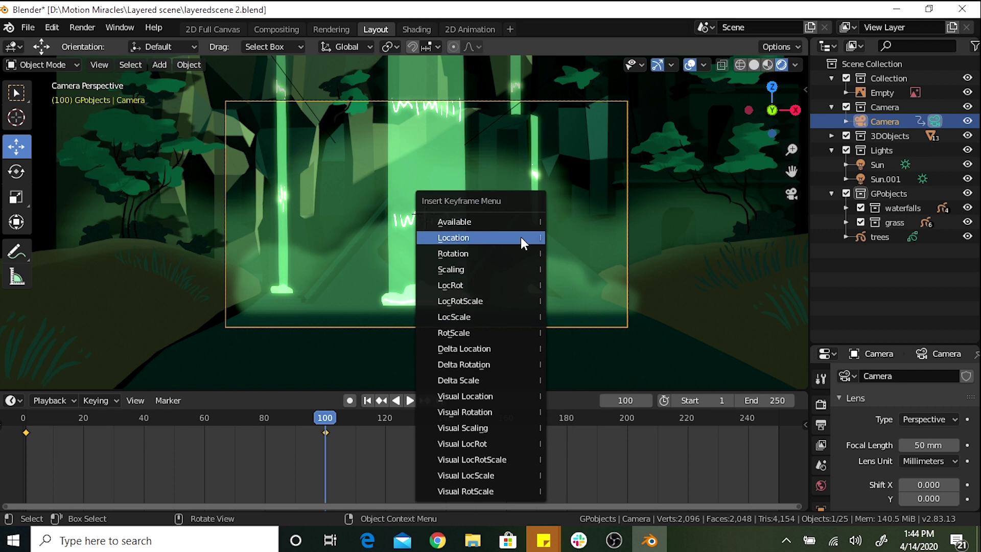
click(520, 237)
Rewind to frame 1 and play the camera move through to the end of the range
drag(325, 417, 26, 415)
key(space)
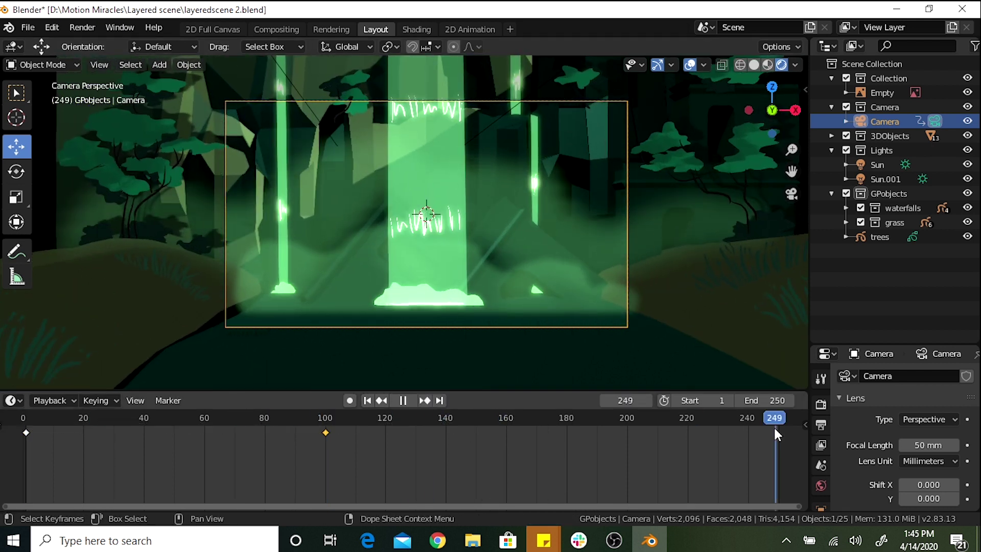
key(space)
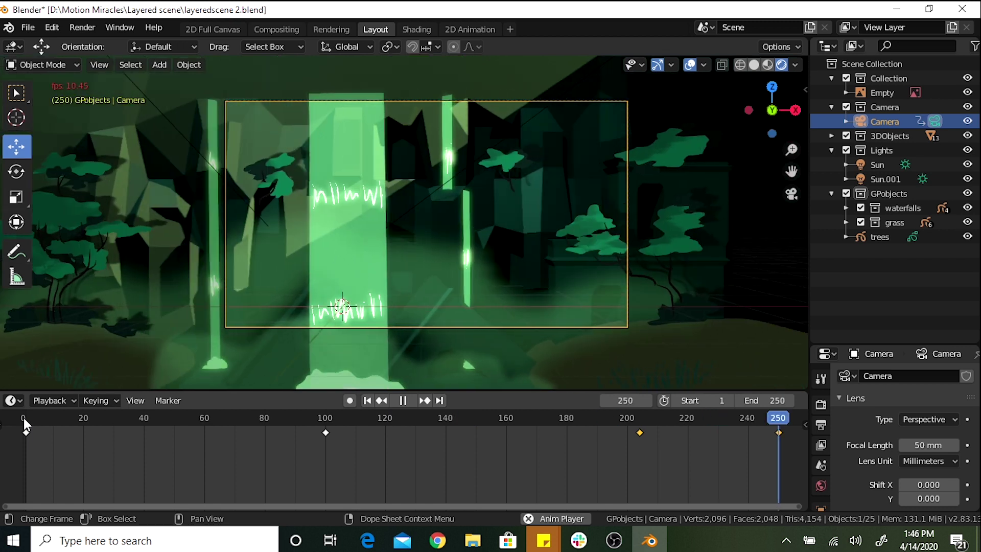
key(space)
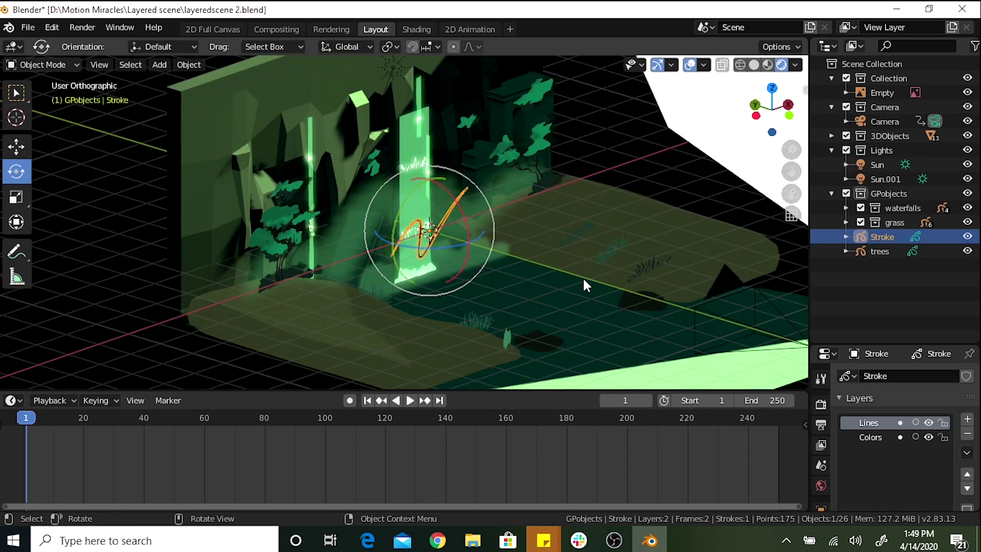
Rotate the ripple stroke 9 degrees about the X axis (R X 9)
key(r)
key(x)
key(9)
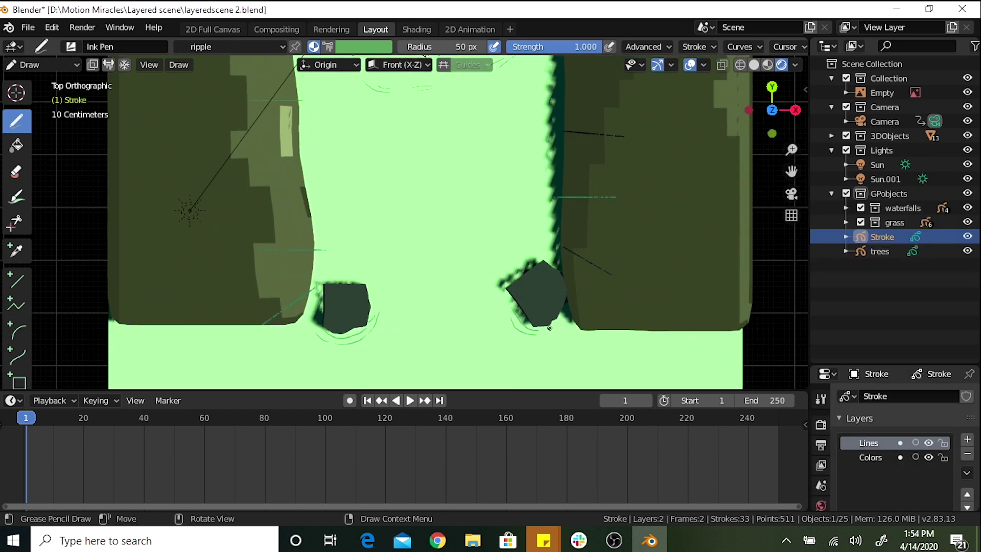
Return to Object Mode and play the animation to check the ripples
click(40, 64)
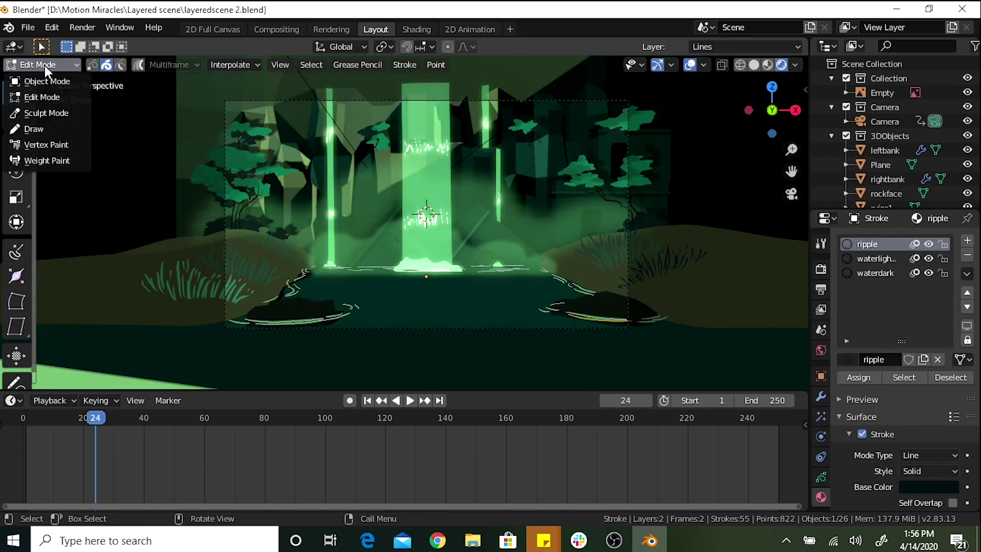
click(36, 82)
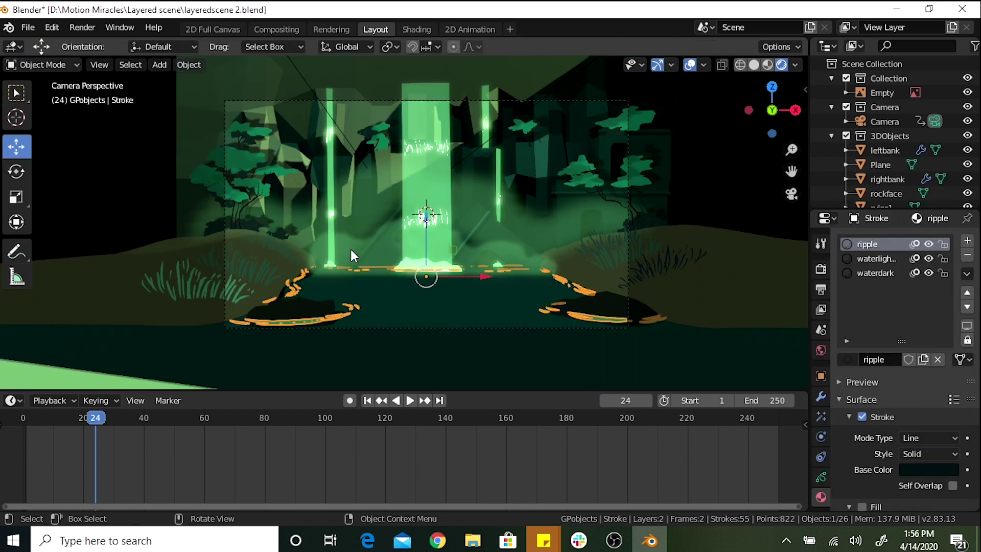
key(space)
Select the rockface and set the ripple material's Fill Base Color to black
click(405, 341)
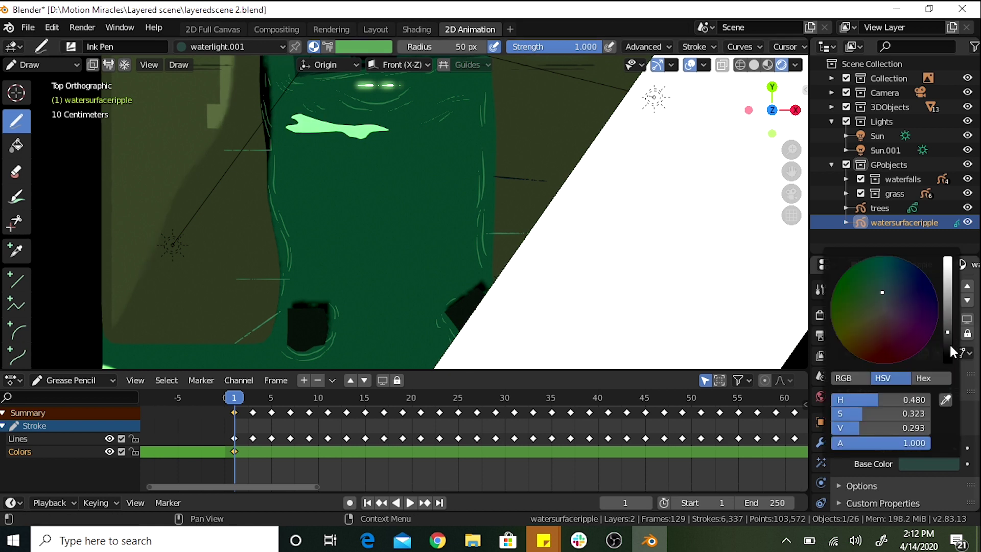
click(949, 343)
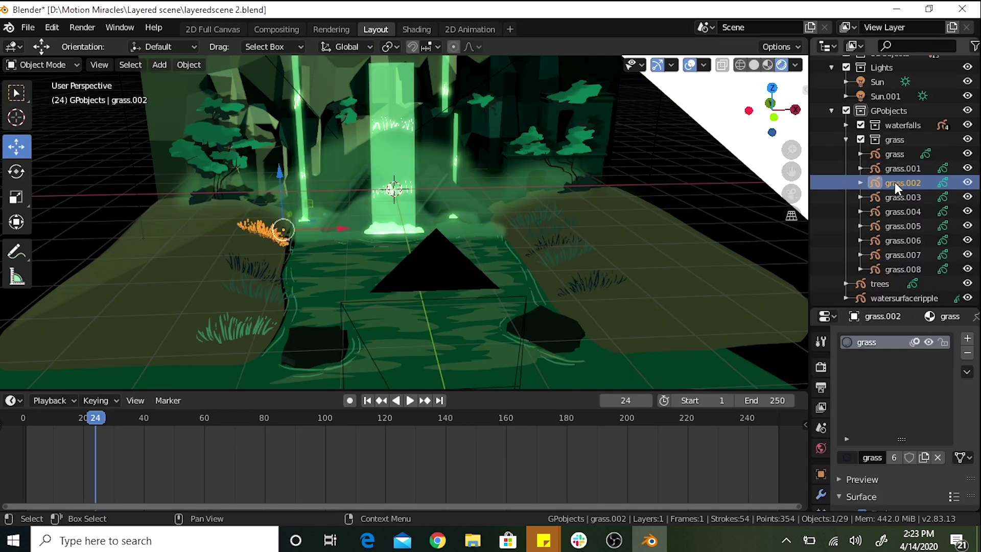
right_click(899, 198)
Paste and move the copied grass objects, then draw two dark green shrub foliage strokes
click(899, 198)
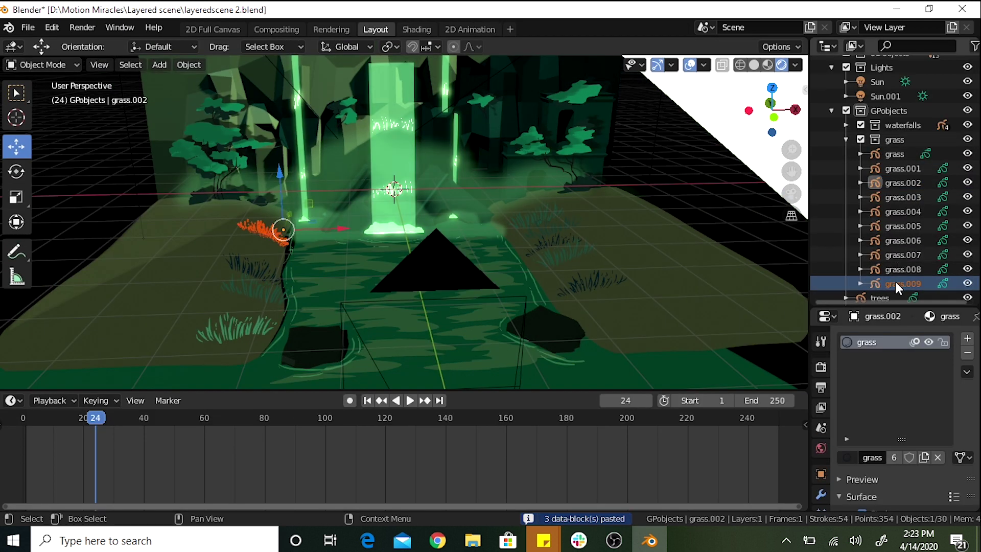
key(g)
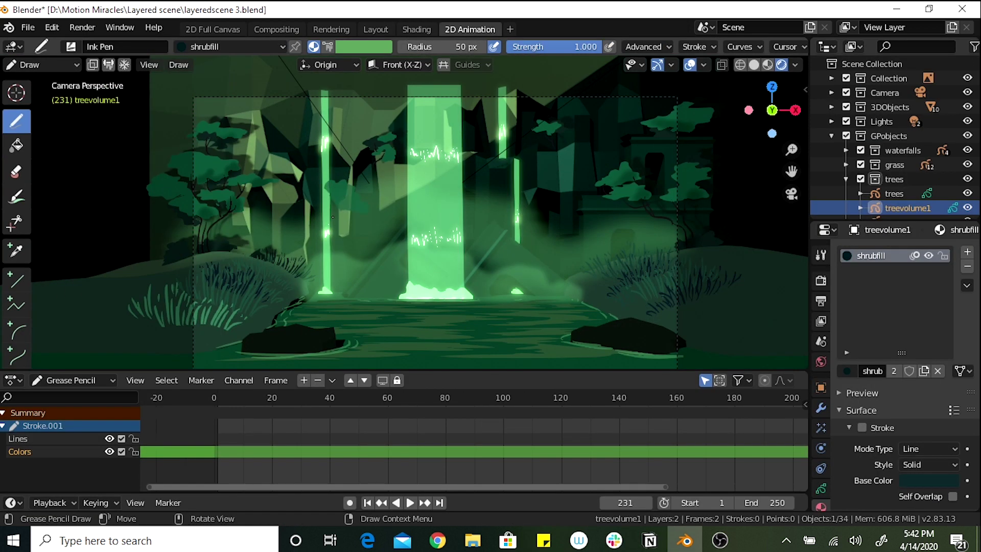
drag(332, 217, 365, 205)
drag(334, 236, 286, 220)
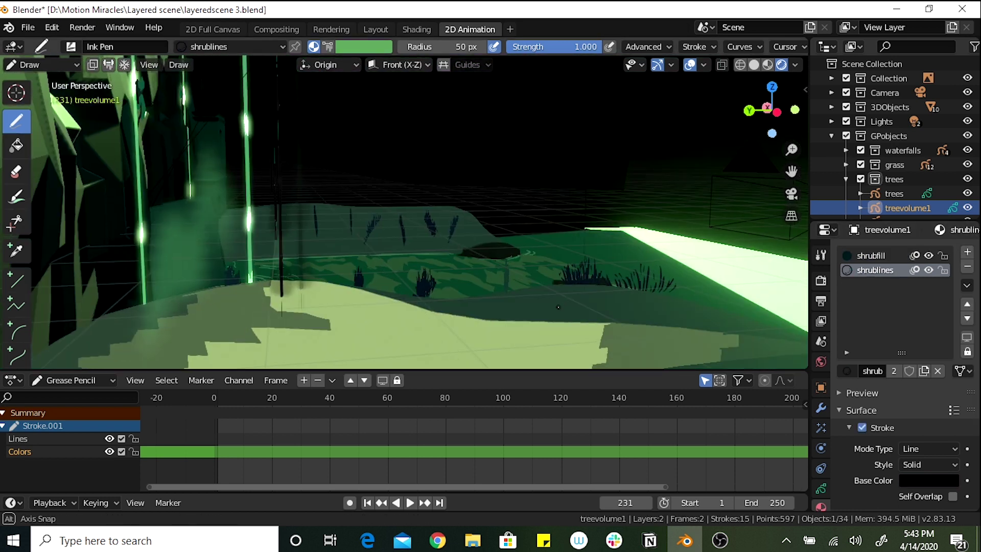
In Object Mode, lift the shrub along Z, rotate it about -8.7°, and orbit to check placement
click(41, 65)
click(43, 31)
drag(246, 211, 279, 291)
key(r)
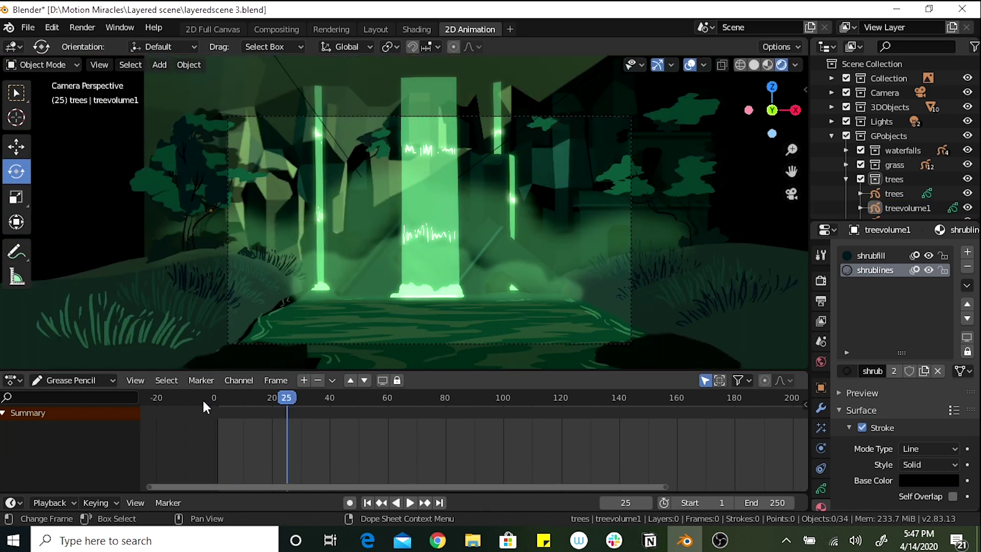
middle_drag(511, 246, 556, 301)
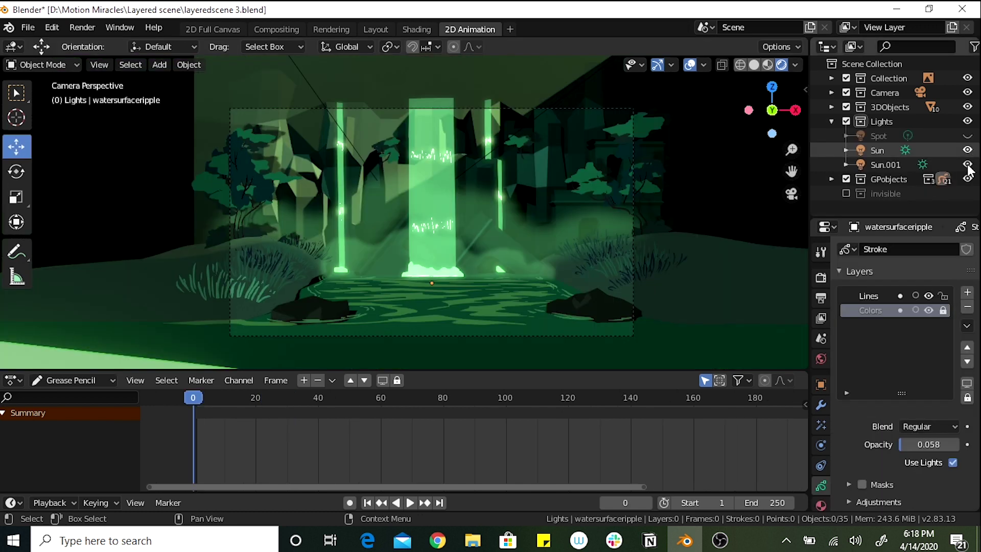
Toggle the Sun and Sun.001 lights off and back on, and make the Spot light visible
key(h)
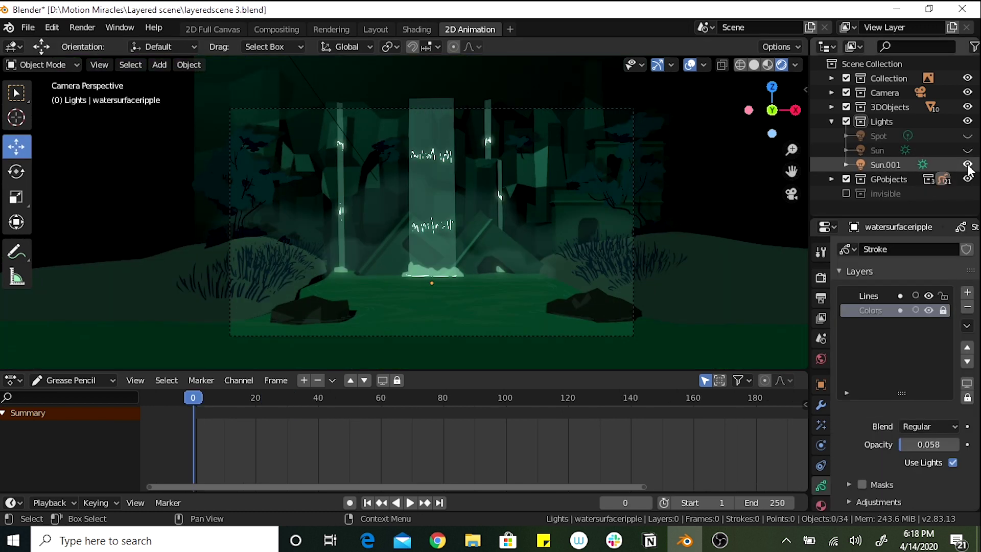
click(967, 166)
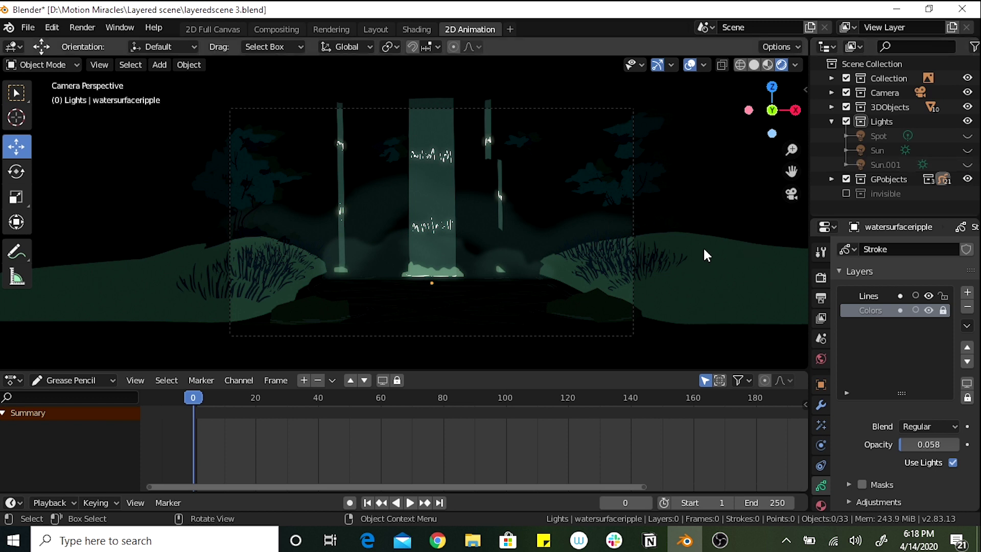
scroll(703, 246, up, 2)
click(967, 165)
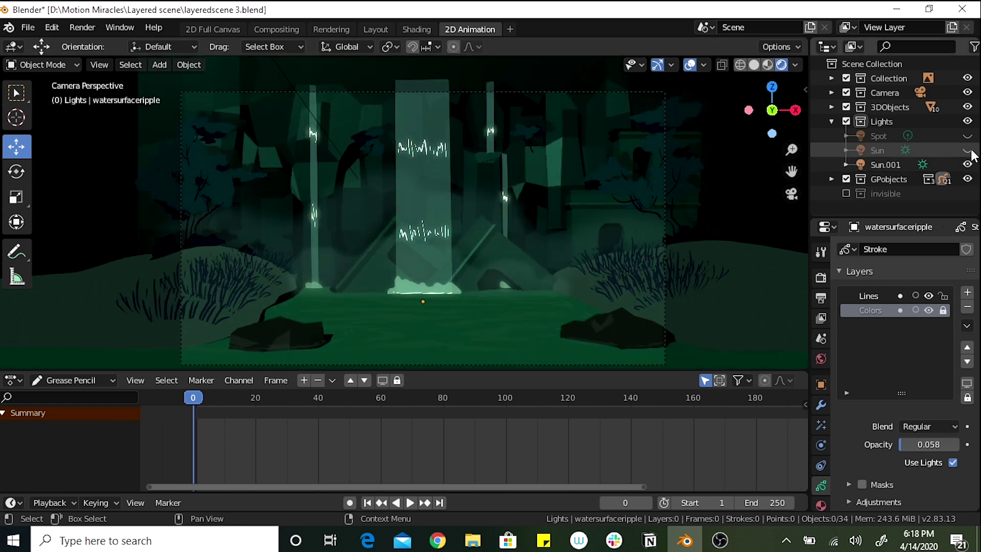
click(967, 150)
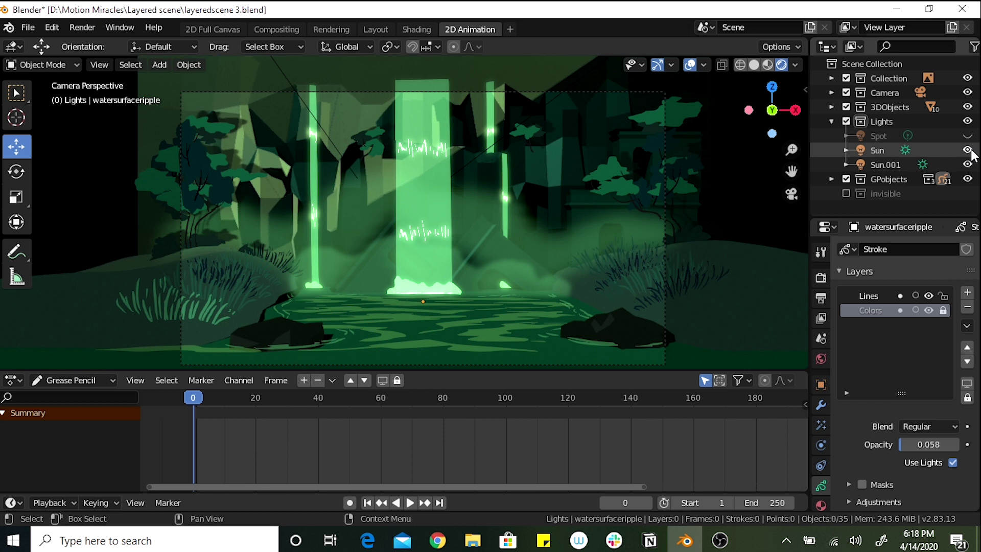
click(968, 136)
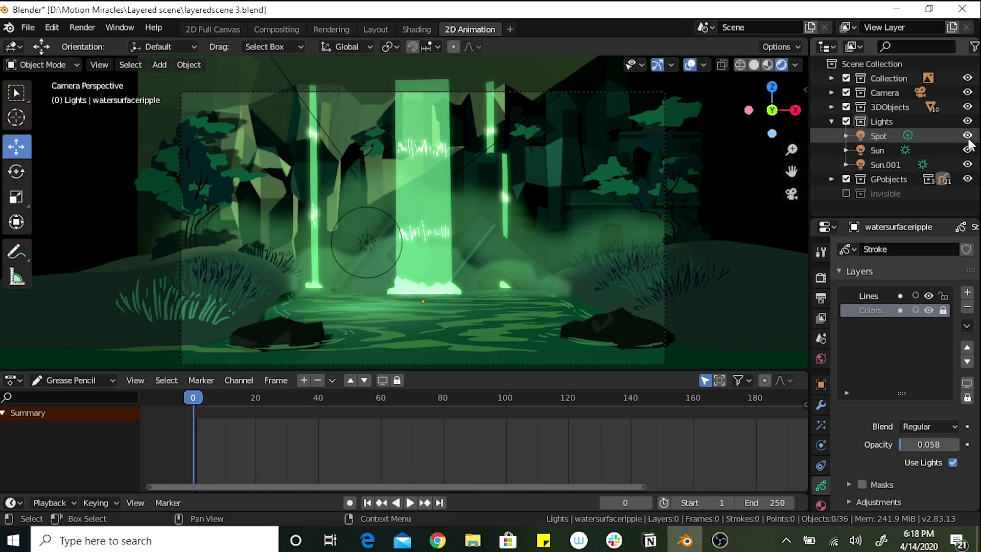
Save the file, then slide the Spot light about 0.74 m along X toward the left waterfalls
click(357, 245)
key(ctrl+s)
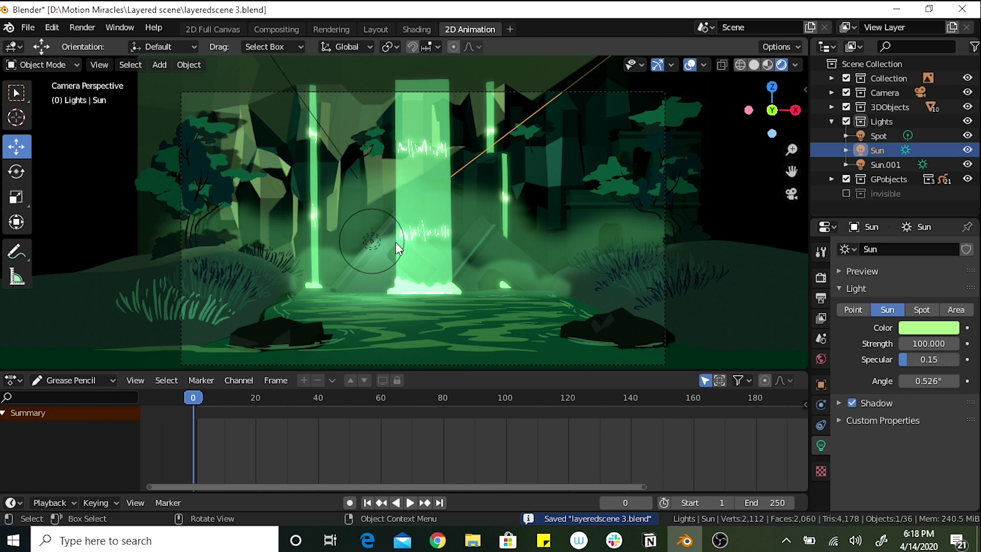
click(398, 250)
drag(412, 240, 376, 240)
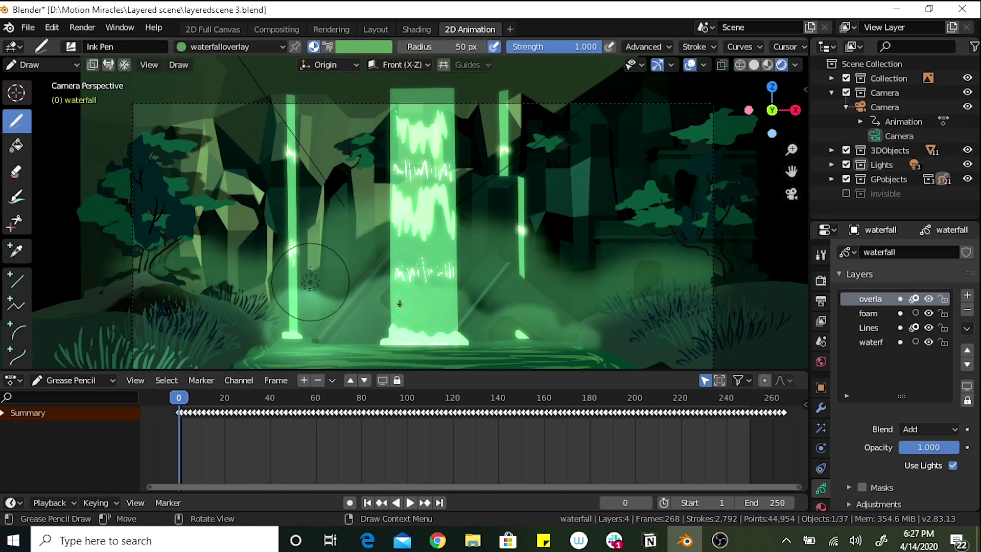
Draw a wavy highlight stroke on the waterfall, then switch back to Blender's flamingo animation
drag(400, 303, 443, 316)
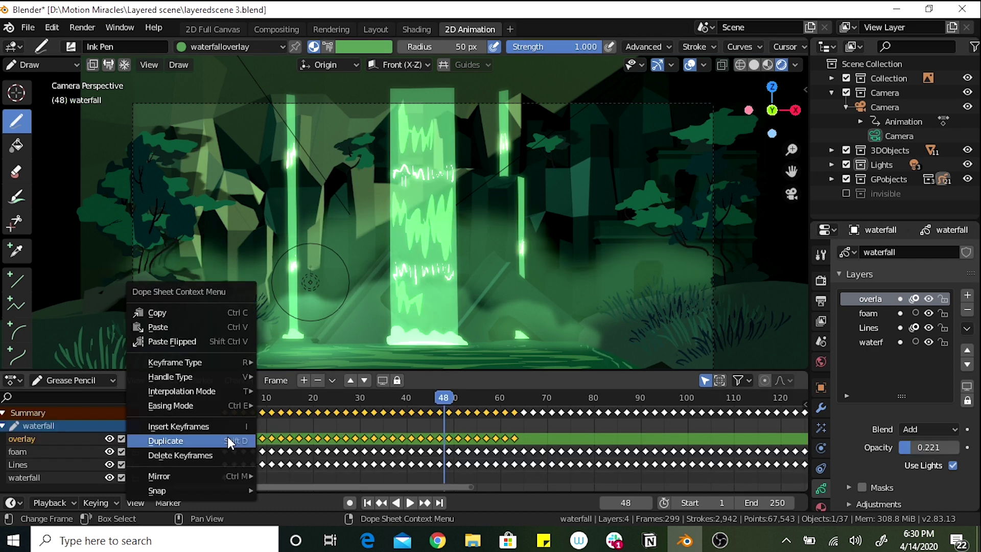
click(230, 442)
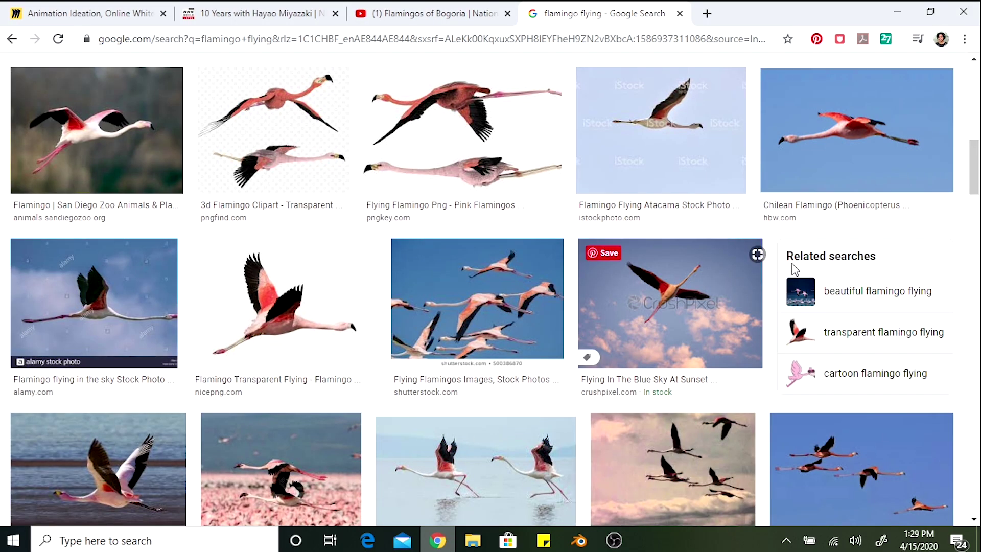
key(alt+Tab)
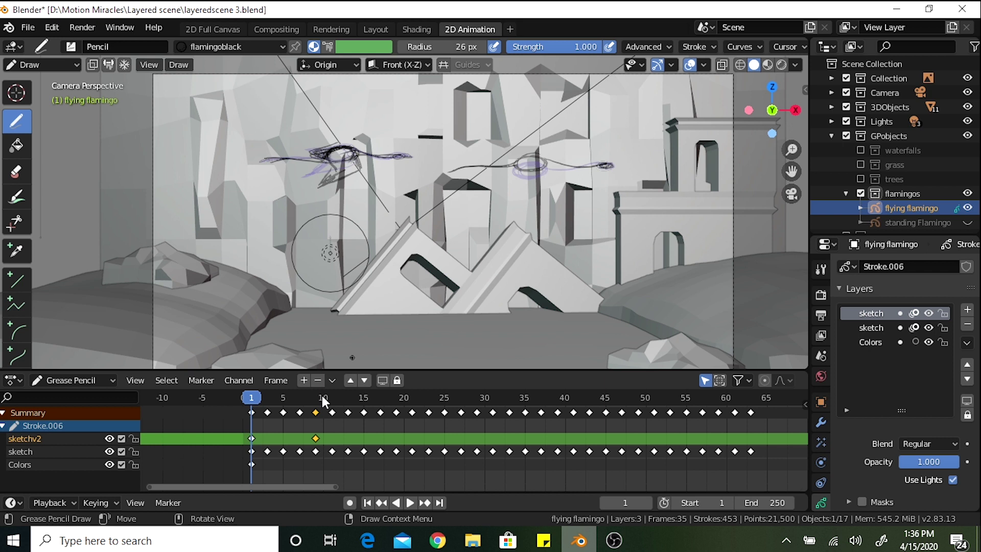
Step the flamingo animation between its keyframes at frames 1 and 9
drag(324, 401, 315, 401)
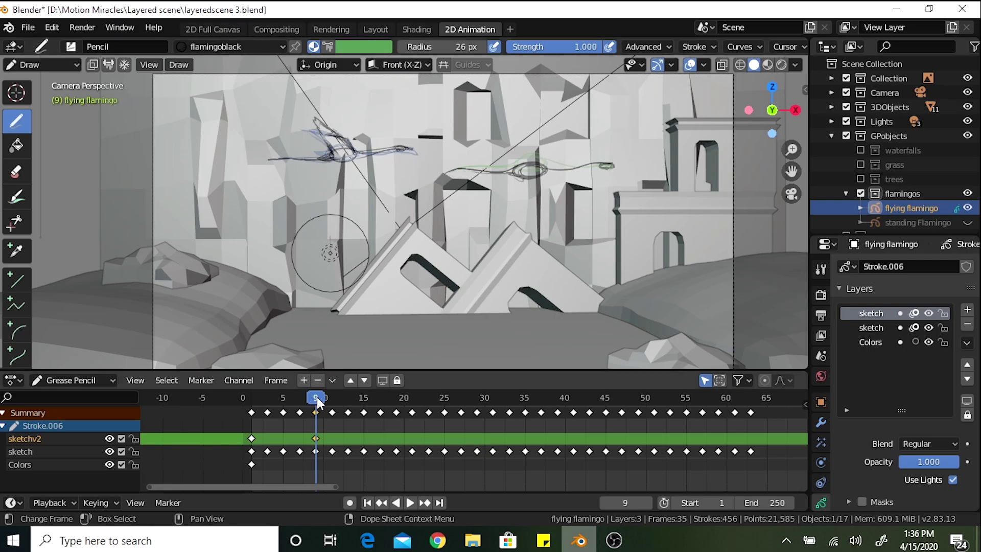
key(shift+Left)
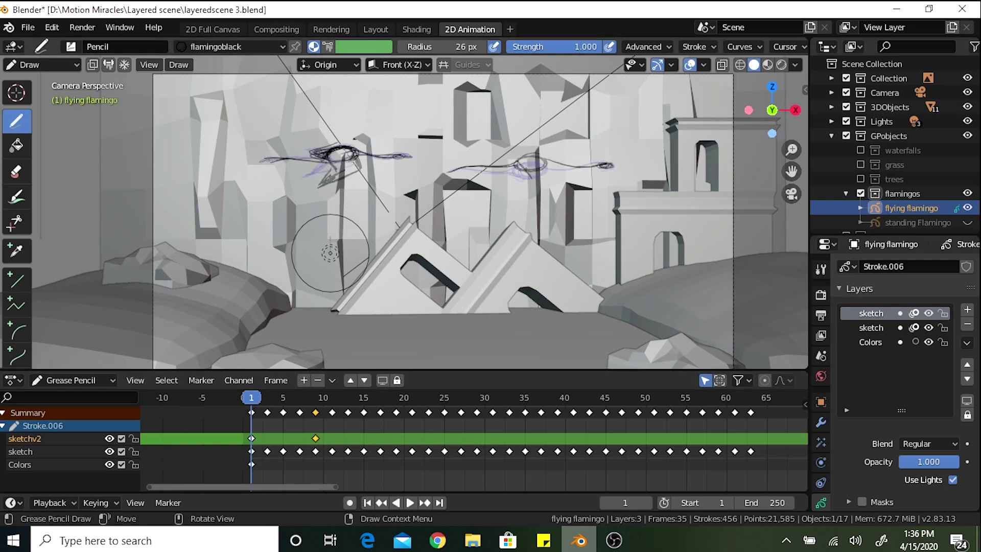
key(Up)
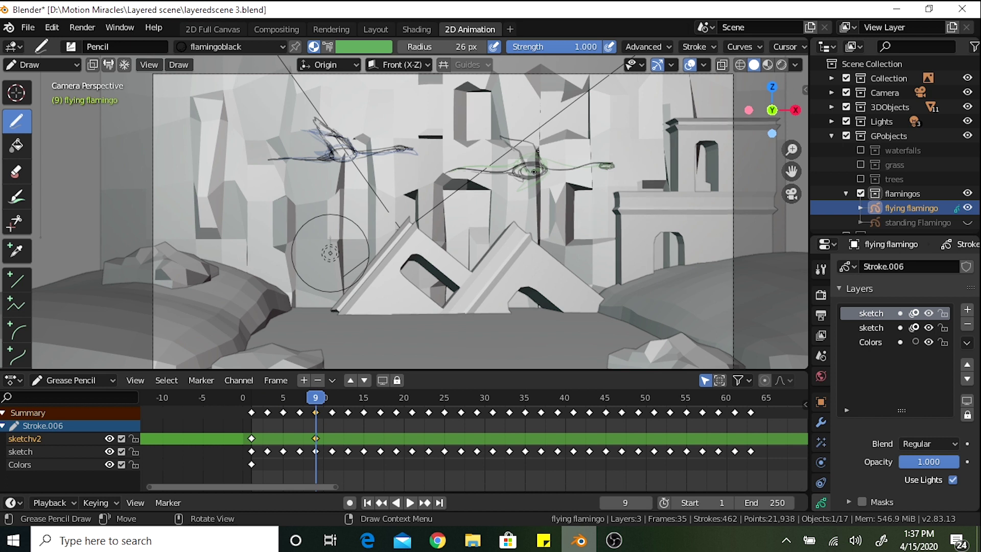
Scrub the motion, add a small stroke to the dragon's head, and darken its base colour
mouse_move(315, 397)
mouse_down()
mouse_move(444, 398)
mouse_move(283, 397)
mouse_up()
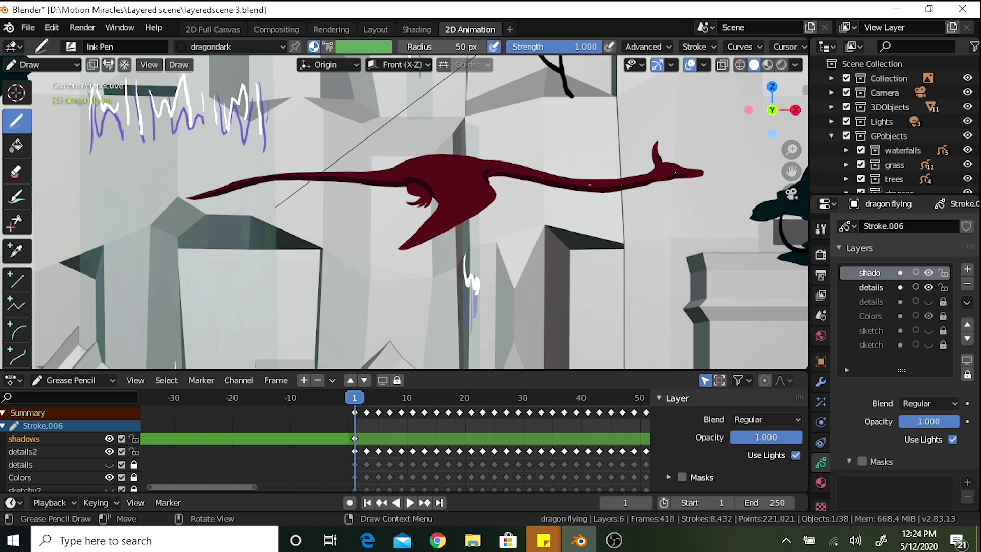
drag(667, 167, 681, 180)
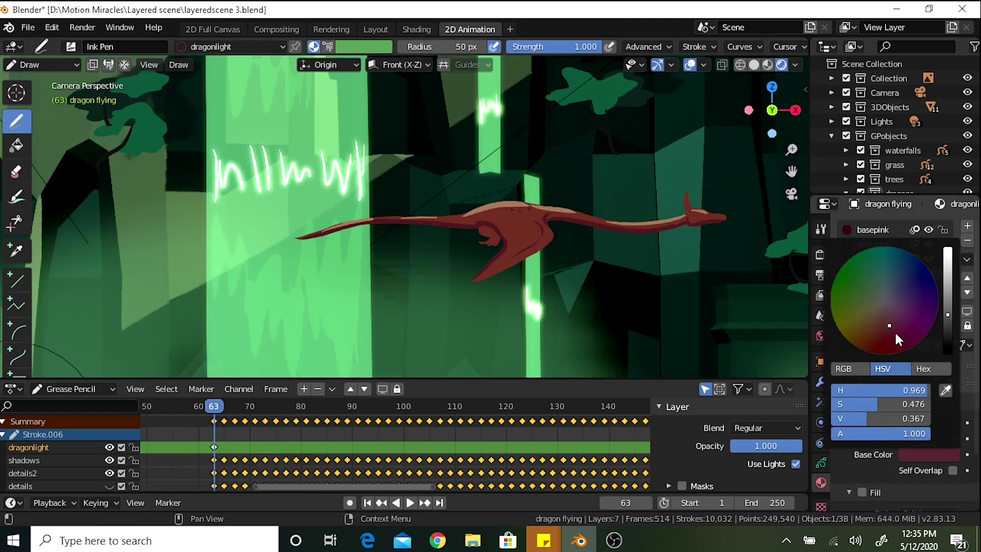
drag(895, 334, 897, 333)
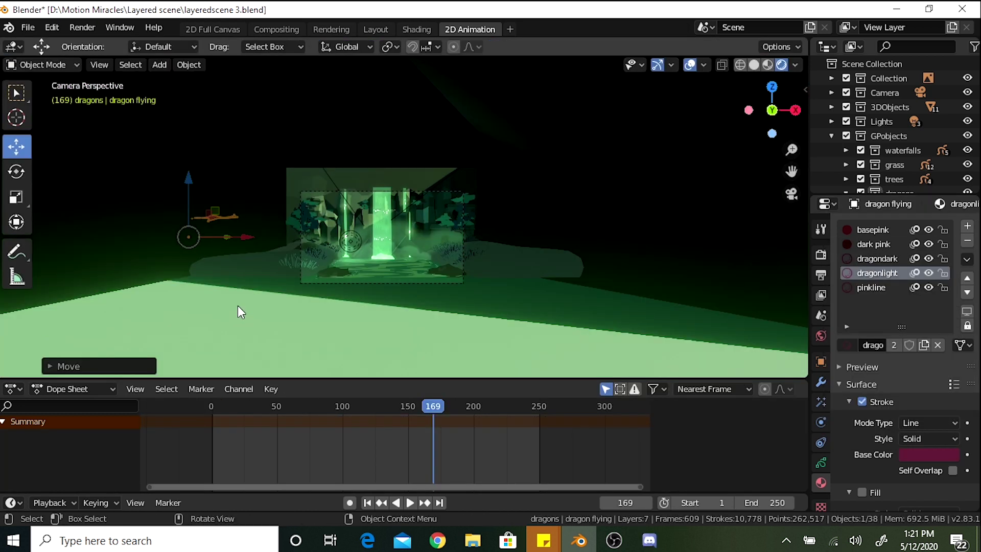
Key the dragon's position at frame 169, then move it right along X at frame 201
key(i)
click(474, 406)
key(g)
key(x)
click(558, 304)
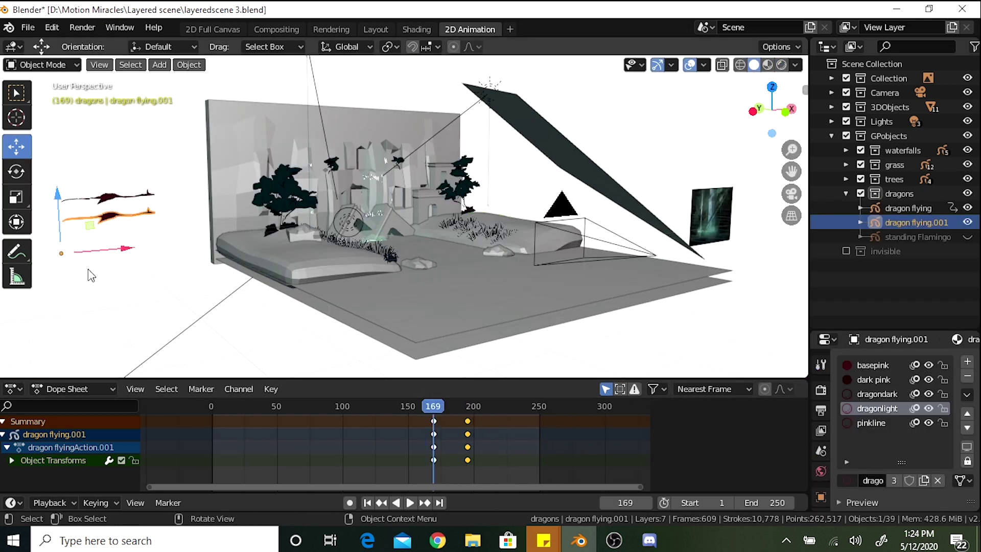
Key the dragon's location at frame 201 and preview the flight through the scene camera
middle_drag(91, 276, 154, 265)
key(i)
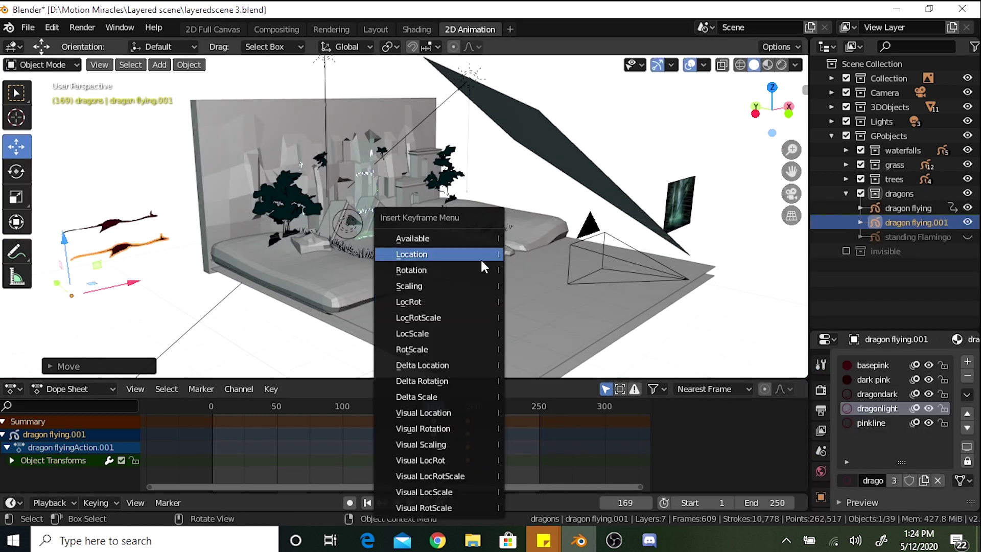
click(480, 258)
click(469, 415)
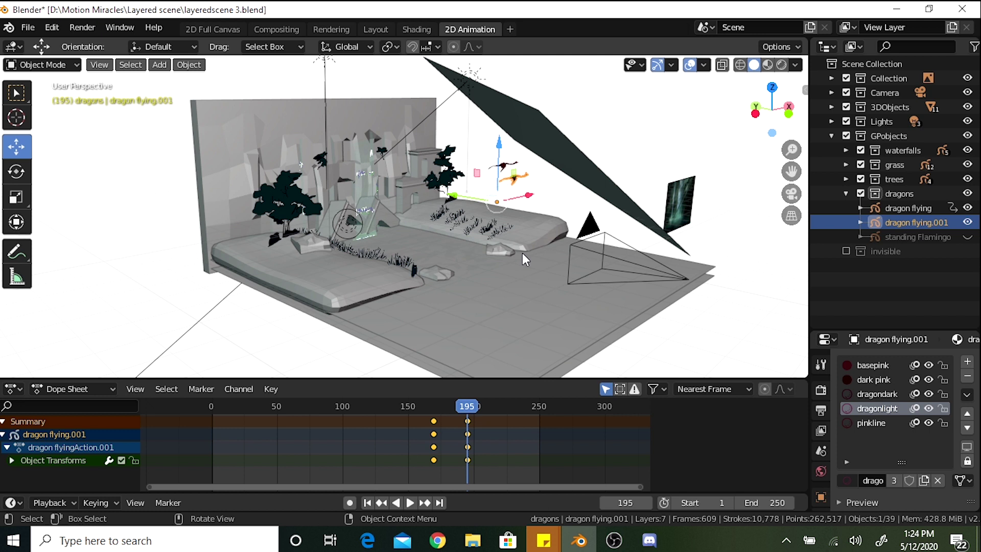
key(ctrl+shift+space)
key(KP_0)
key(Escape)
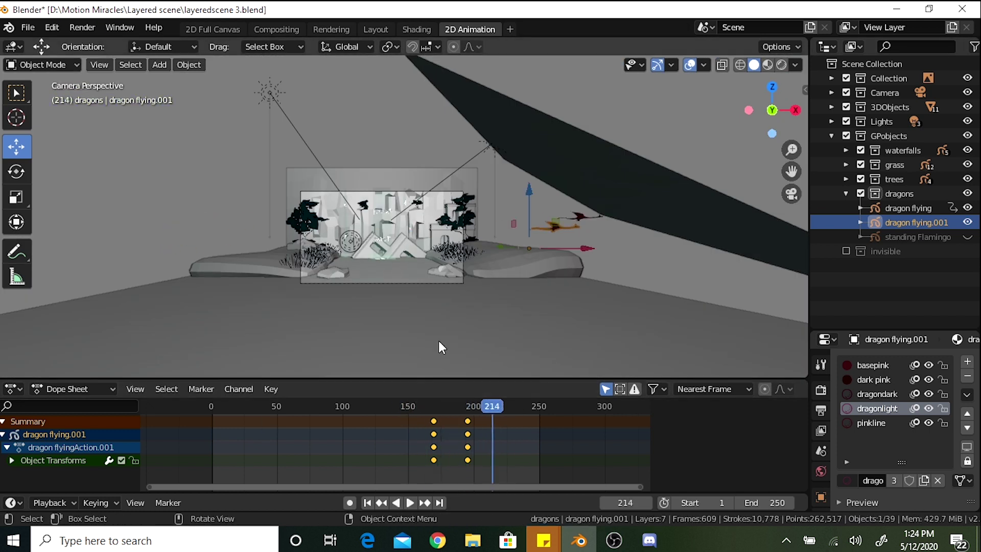
key(KP_0)
Make a linked copy of the dragon and delete the copy's keyframes
click(187, 65)
click(223, 189)
key(Escape)
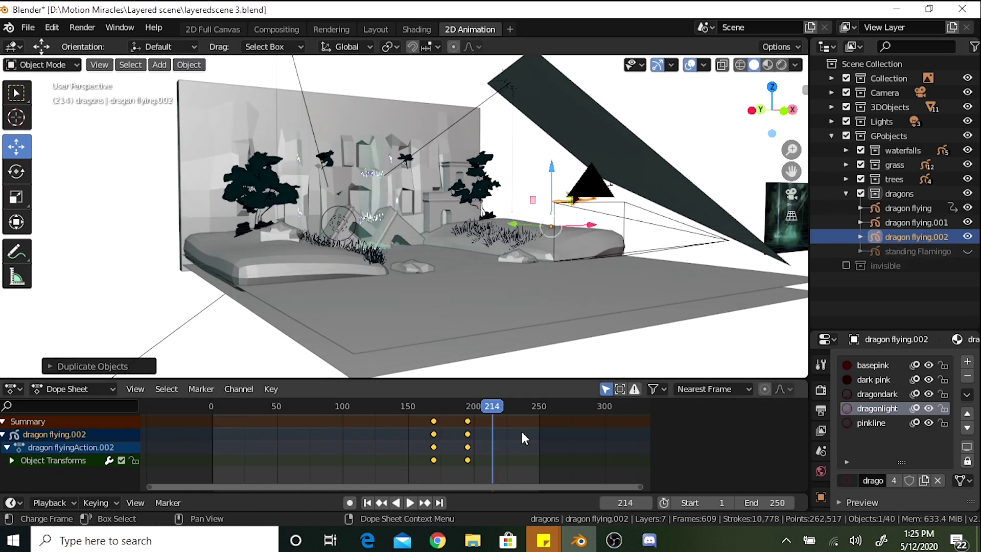
key(x)
click(408, 408)
At frame 142, place the third dragon beside the other two and check it through the camera
click(400, 425)
key(g)
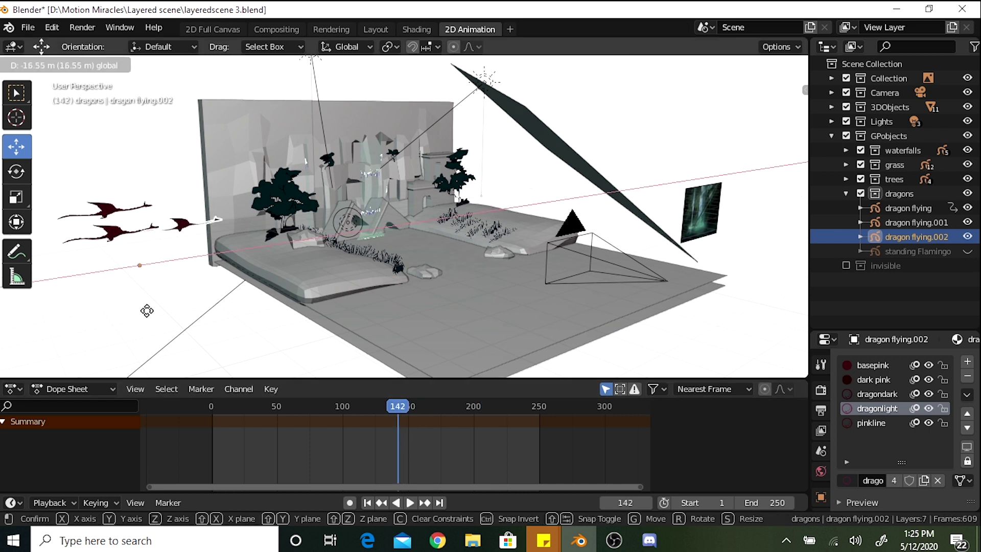
key(Return)
key(s)
key(Escape)
middle_drag(357, 312, 389, 321)
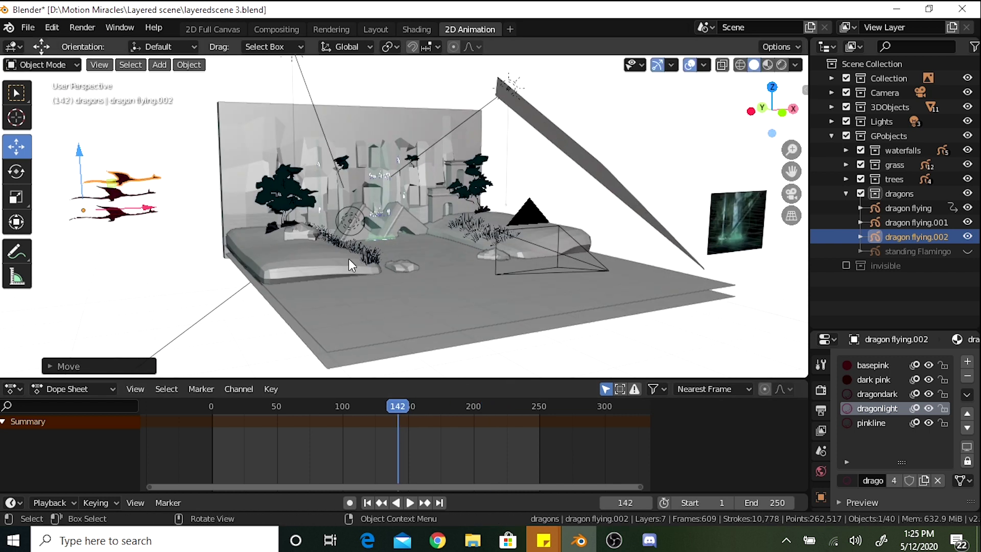
key(KP_0)
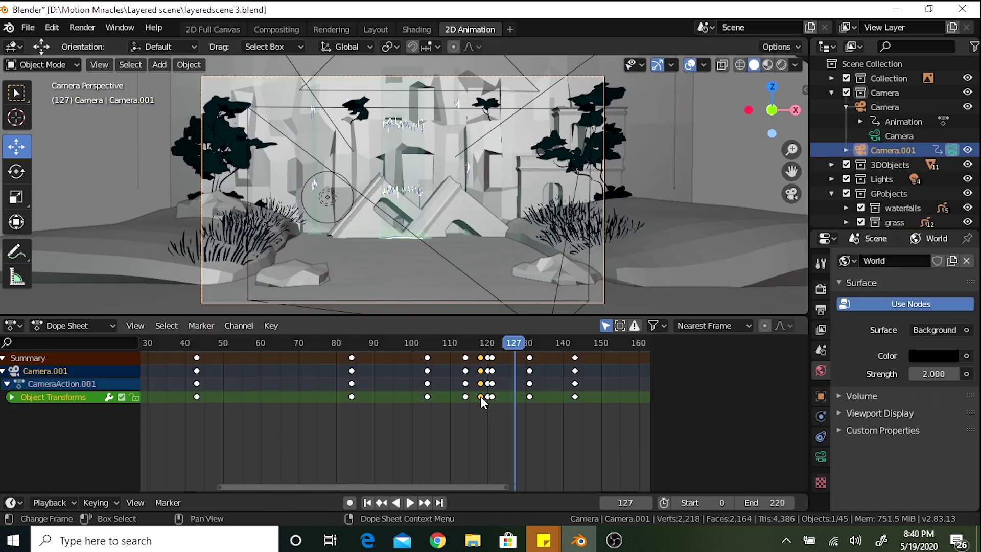
Scale the selected camera keyframes in time, preview the move, and nudge a Z Location key
key(s)
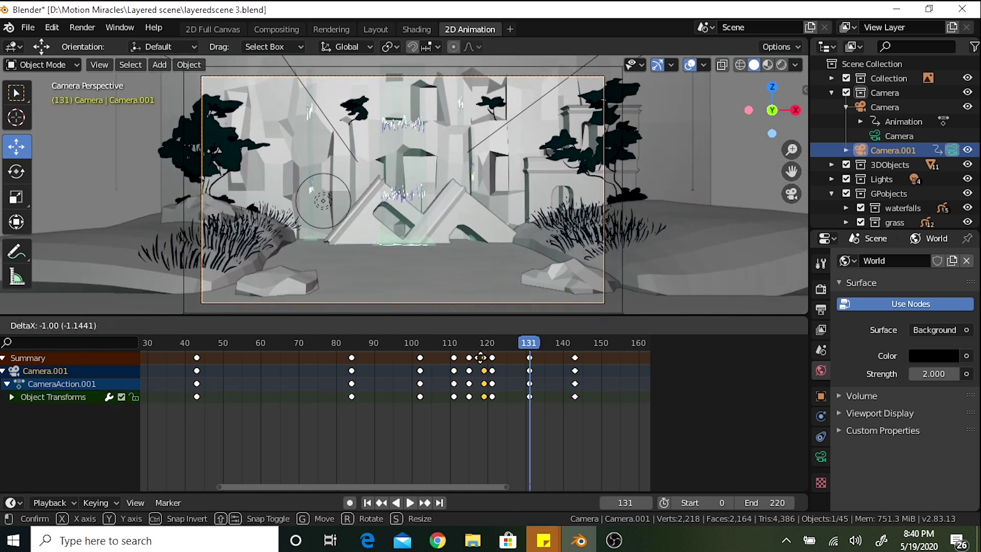
key(Return)
key(shift+ctrl+space)
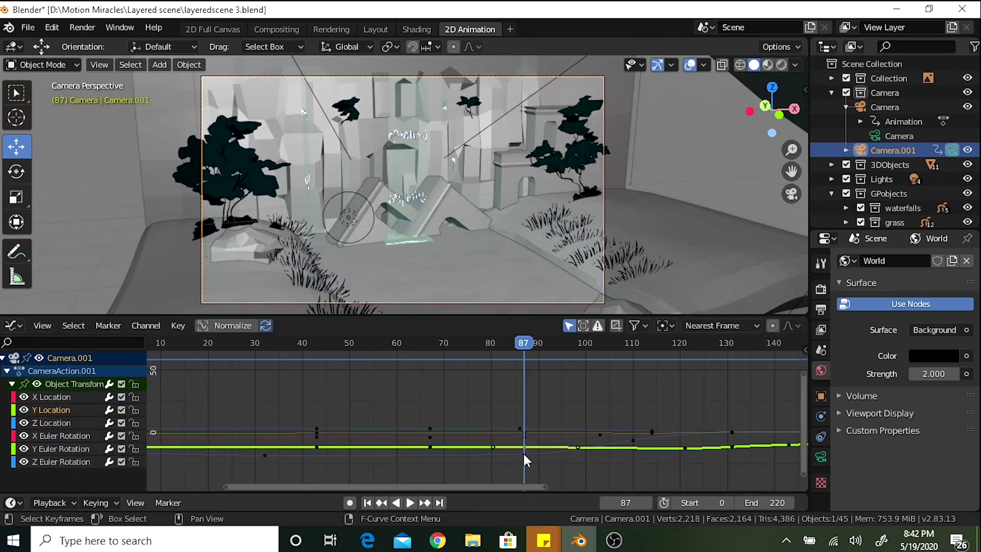
mouse_move(523, 455)
mouse_down()
mouse_move(517, 464)
mouse_move(525, 448)
mouse_move(531, 458)
mouse_move(516, 440)
mouse_up()
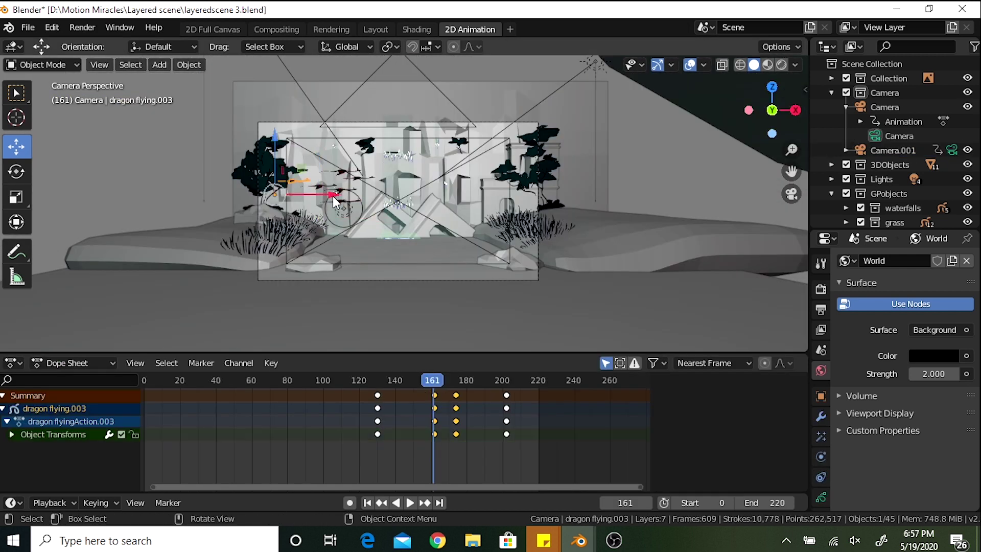
drag(333, 195, 284, 142)
Keyframe the dragon copy's location at frame 155 and again at frame 176
click(336, 176)
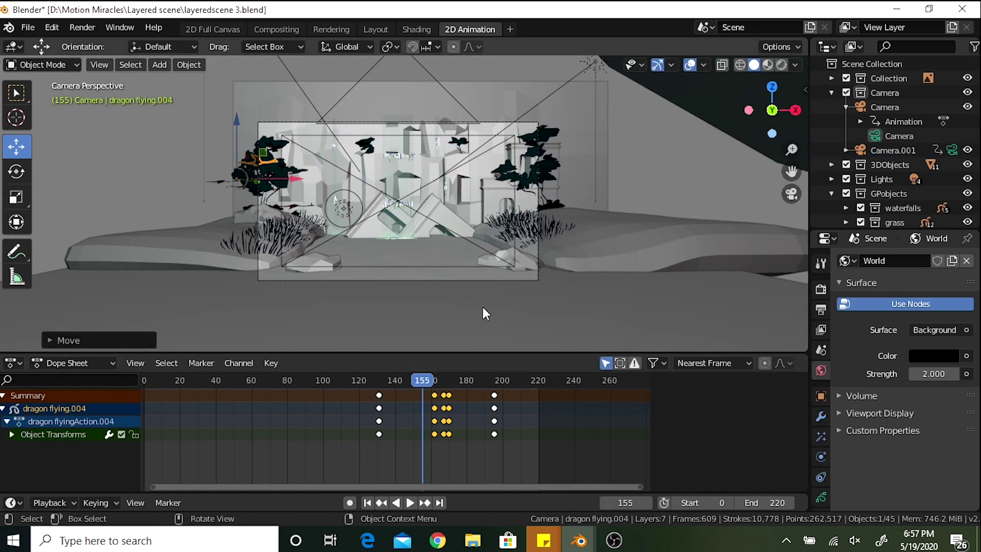
key(i)
click(484, 306)
click(458, 394)
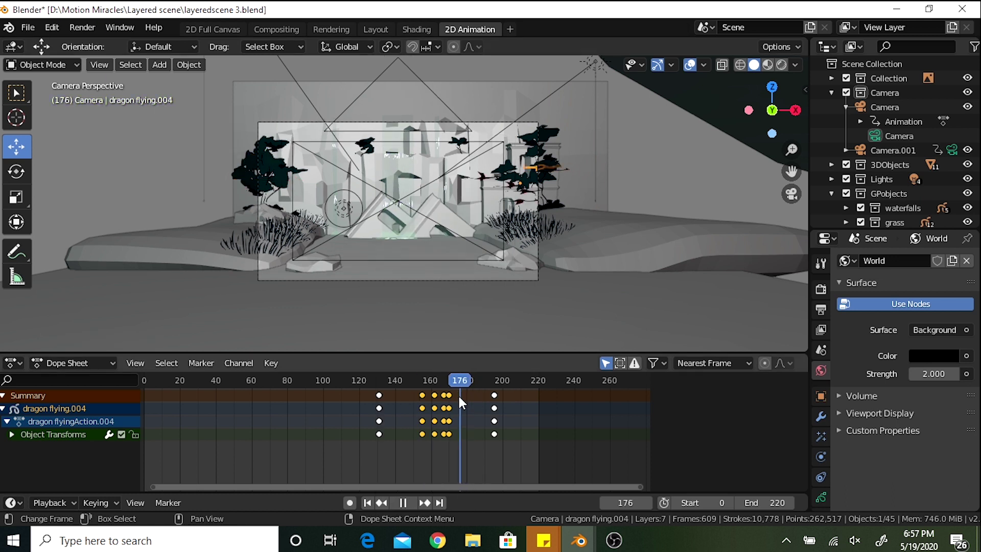
key(i)
click(507, 301)
Check the flight at frame 168, then select the camera and the dragon flying.001 copy
click(449, 394)
click(403, 200)
click(388, 188)
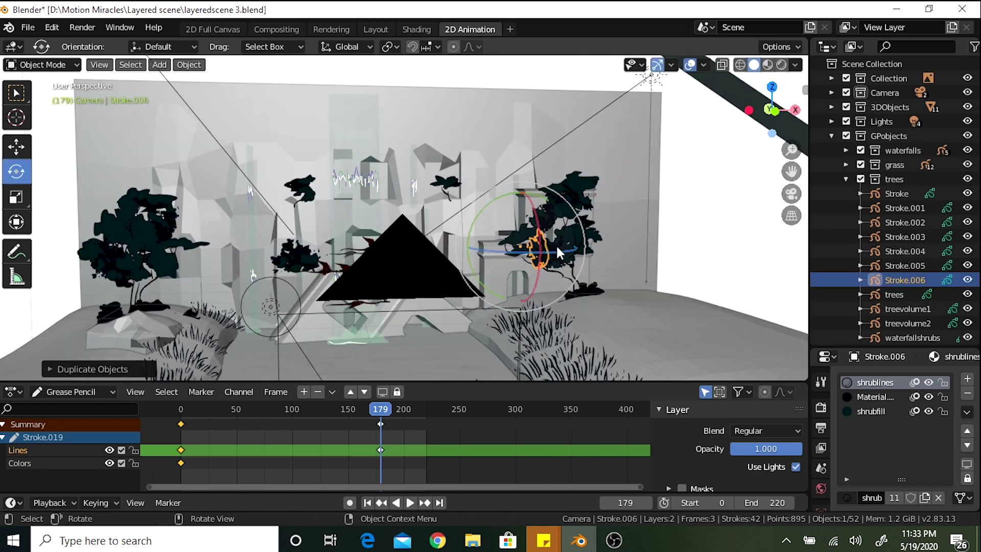
Rotate the shrub stroke about the vertical Z axis
mouse_move(559, 251)
mouse_down()
mouse_move(599, 320)
mouse_move(606, 308)
mouse_up()
scroll(606, 308, up, 3)
ctrl+scroll(418, 412, left, 2)
Move the tree drawing beside the arch and resize it
key(g)
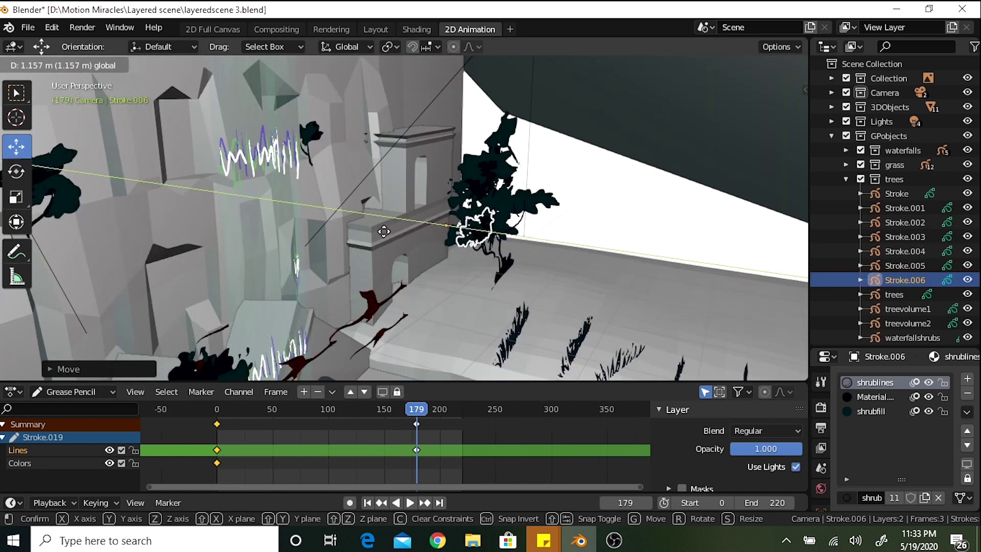
click(573, 287)
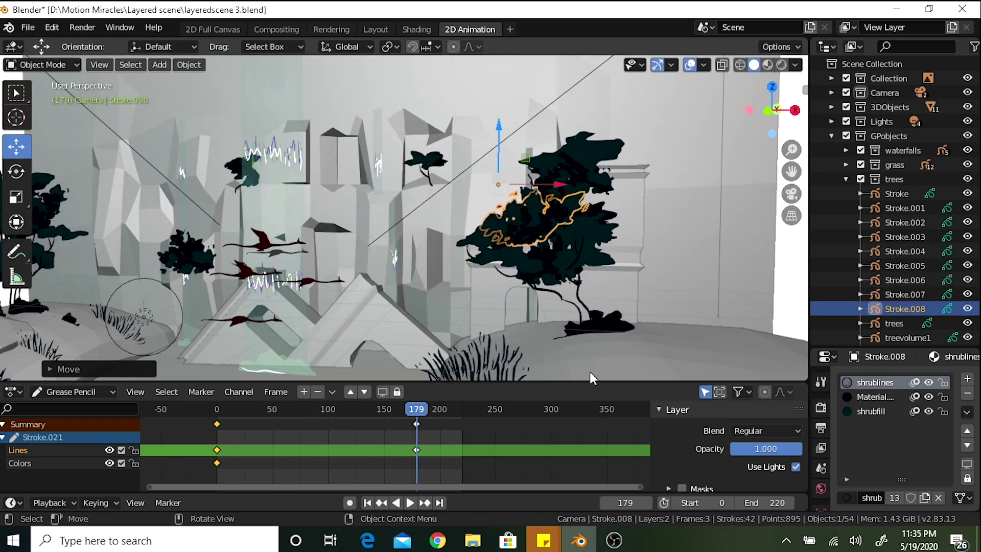
mouse_move(591, 378)
middle_down()
mouse_move(587, 266)
mouse_move(692, 297)
mouse_move(578, 240)
mouse_move(458, 280)
middle_up()
key(s)
key(Return)
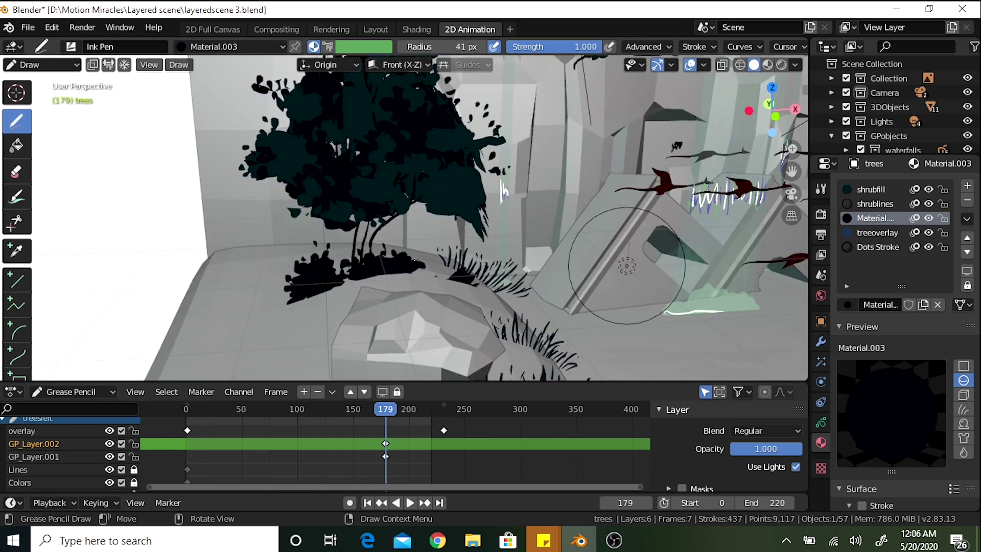
mouse_move(627, 266)
middle_down()
mouse_move(603, 204)
mouse_move(719, 245)
middle_up()
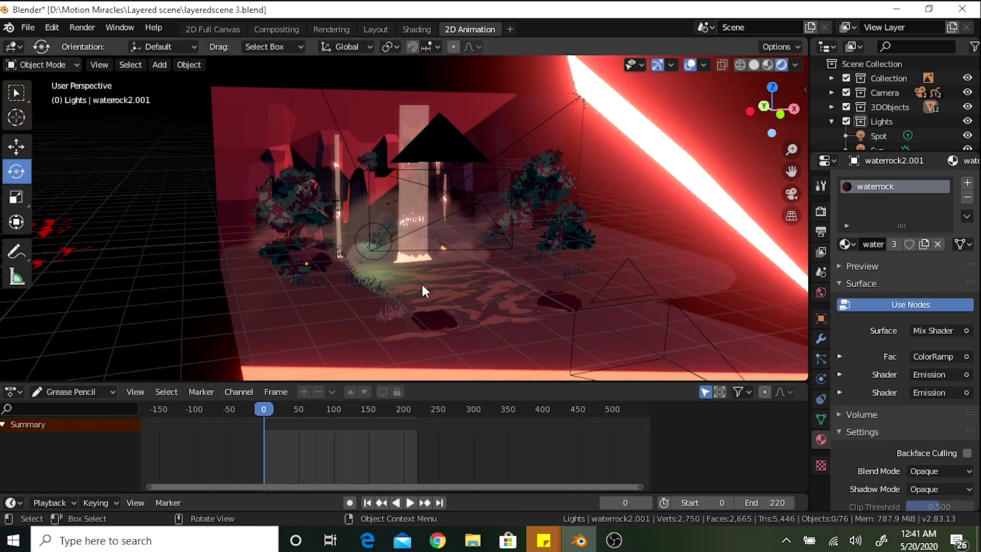
mouse_move(422, 286)
middle_down()
mouse_move(507, 292)
mouse_move(436, 288)
middle_up()
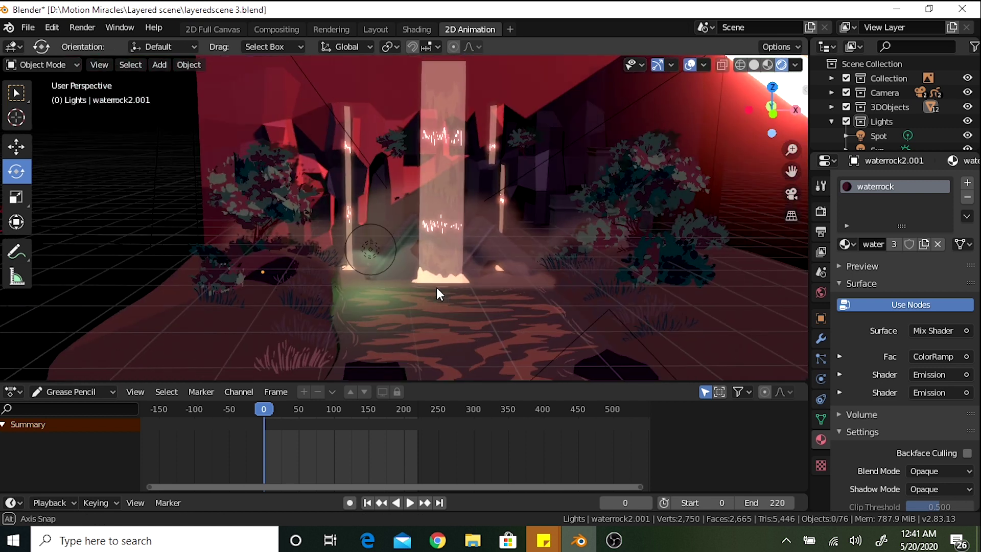